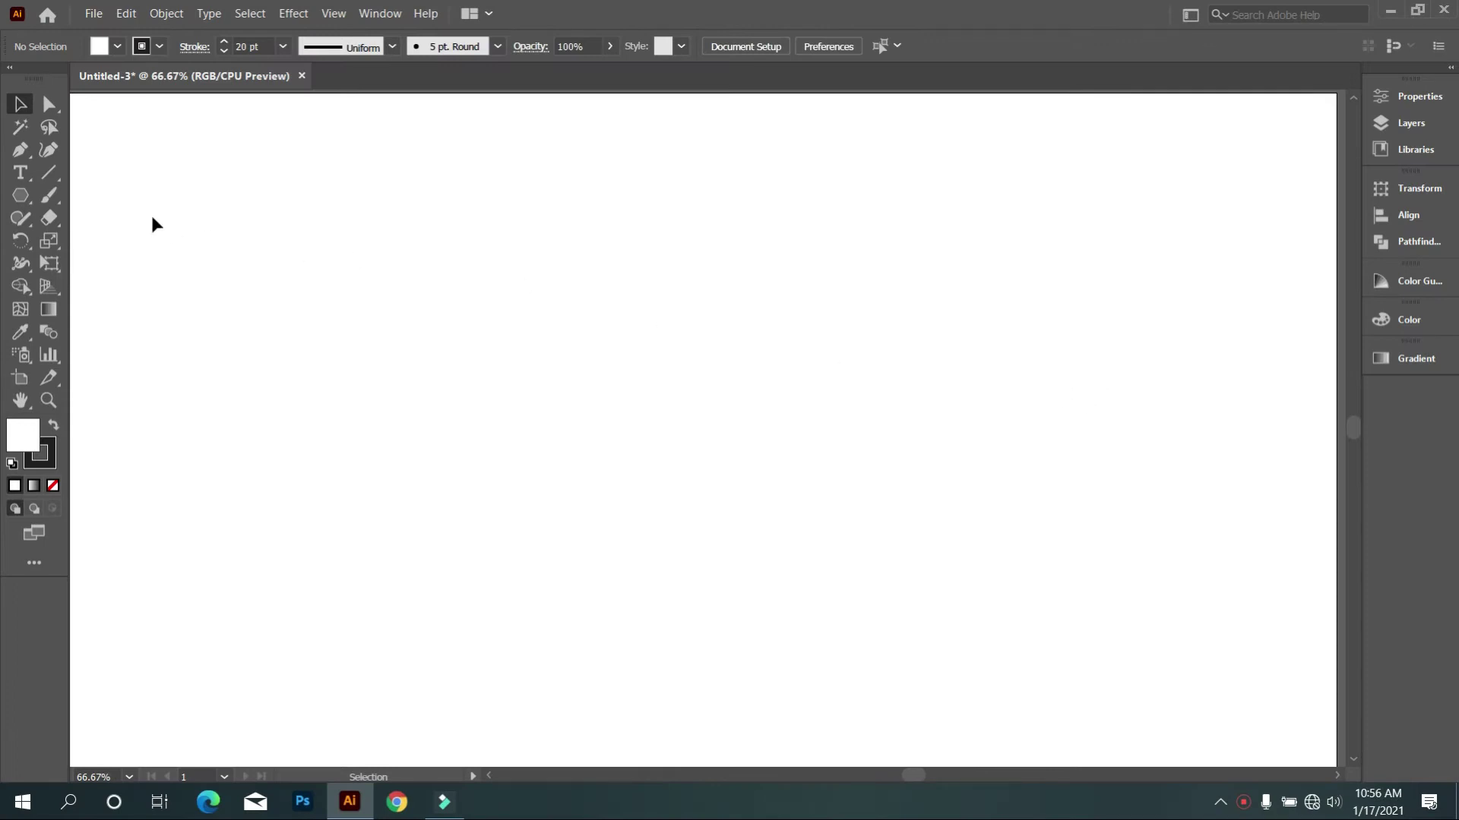
# Draw a tall vertical line on the right with a 1 pt stroke weight
pyautogui.click(49, 174)
pyautogui.moveTo(926, 231); pyautogui.dragTo(870, 630)
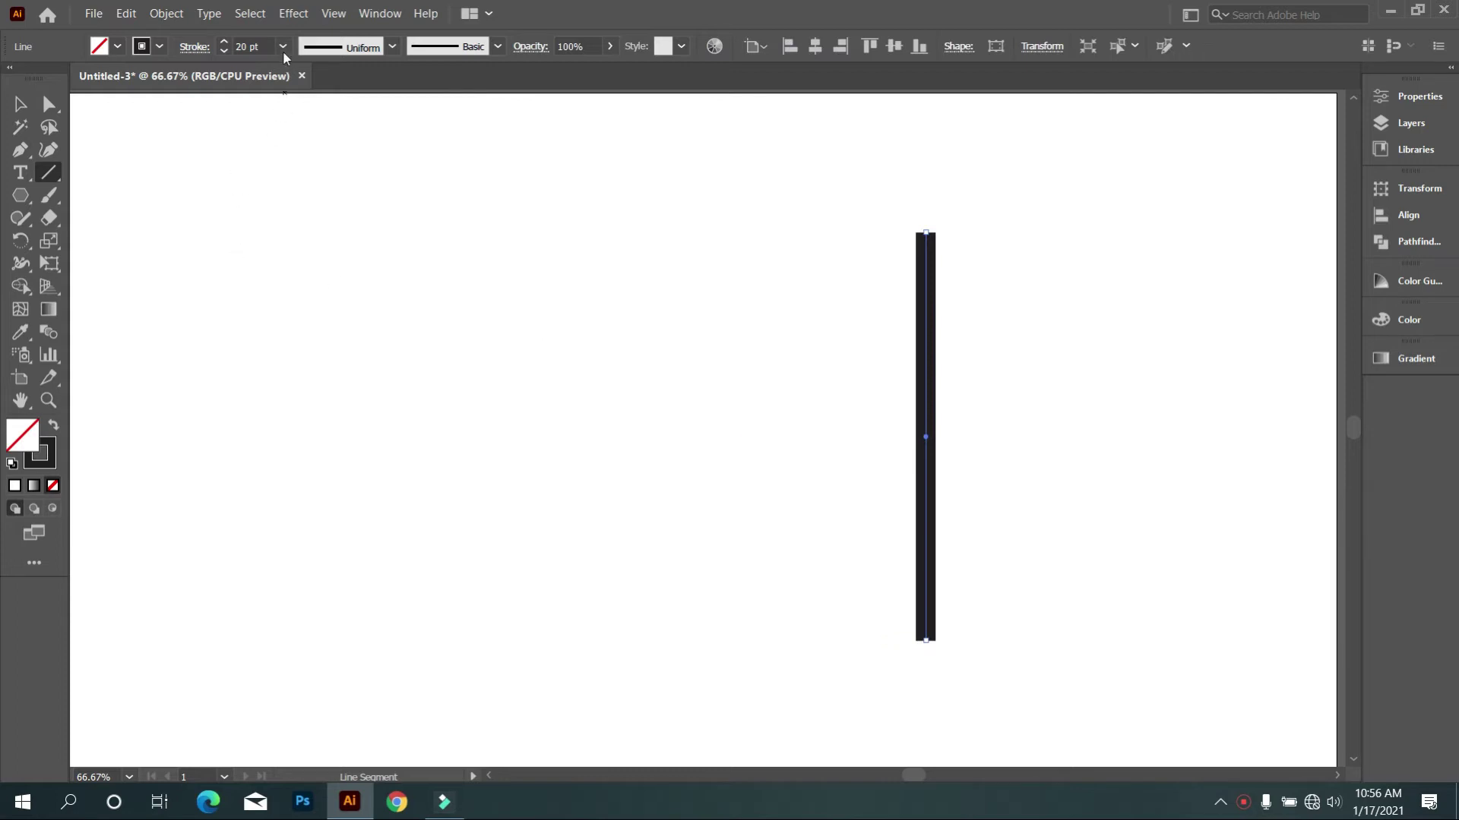
pyautogui.doubleClick(250, 46)
pyautogui.write('10')
pyautogui.press('Return')
pyautogui.write('0.5')
pyautogui.press('Return')
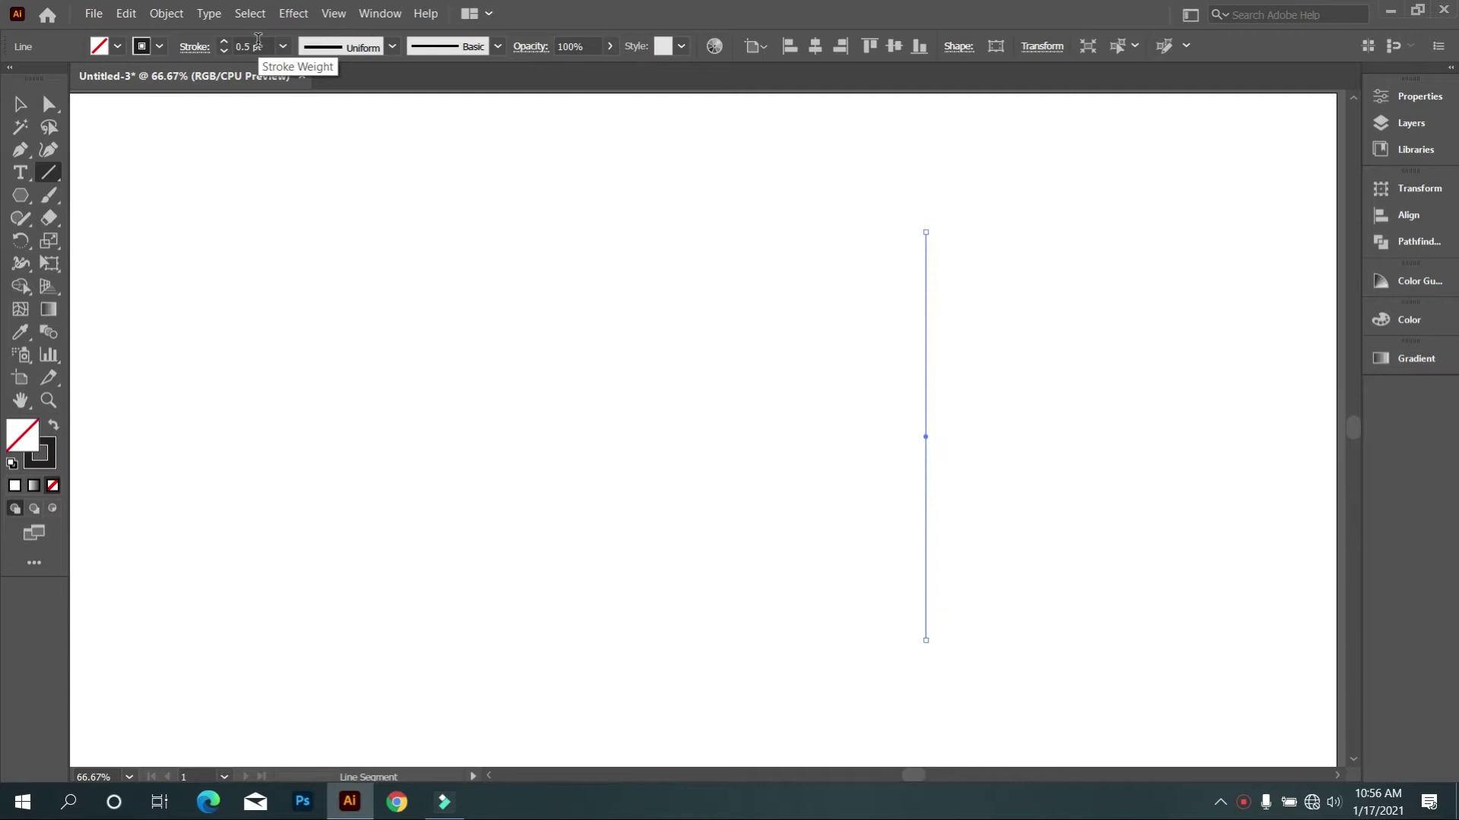
pyautogui.write('1')
pyautogui.press('Return')
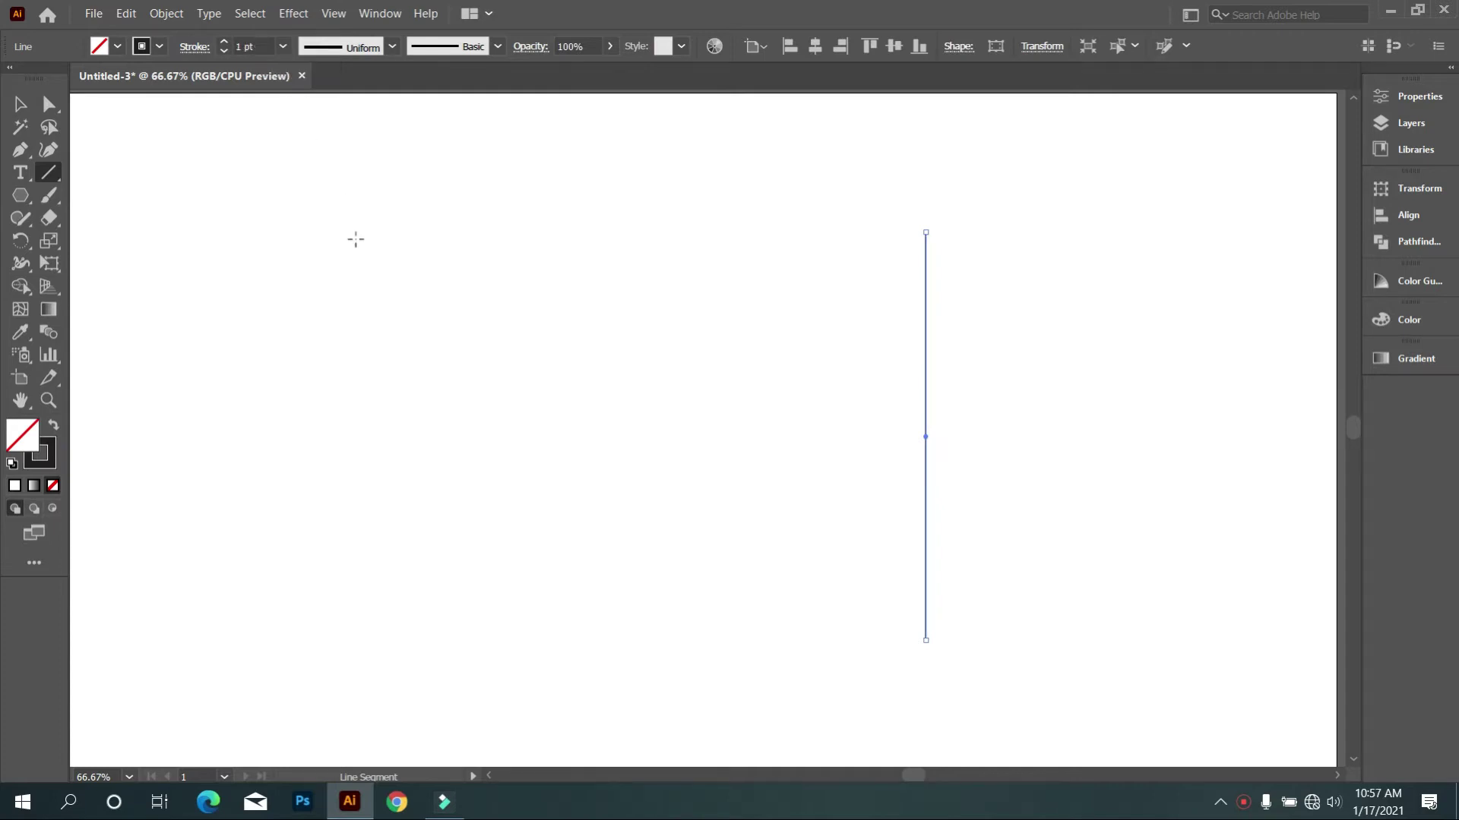
pyautogui.click(356, 238)
pyautogui.click(782, 455)
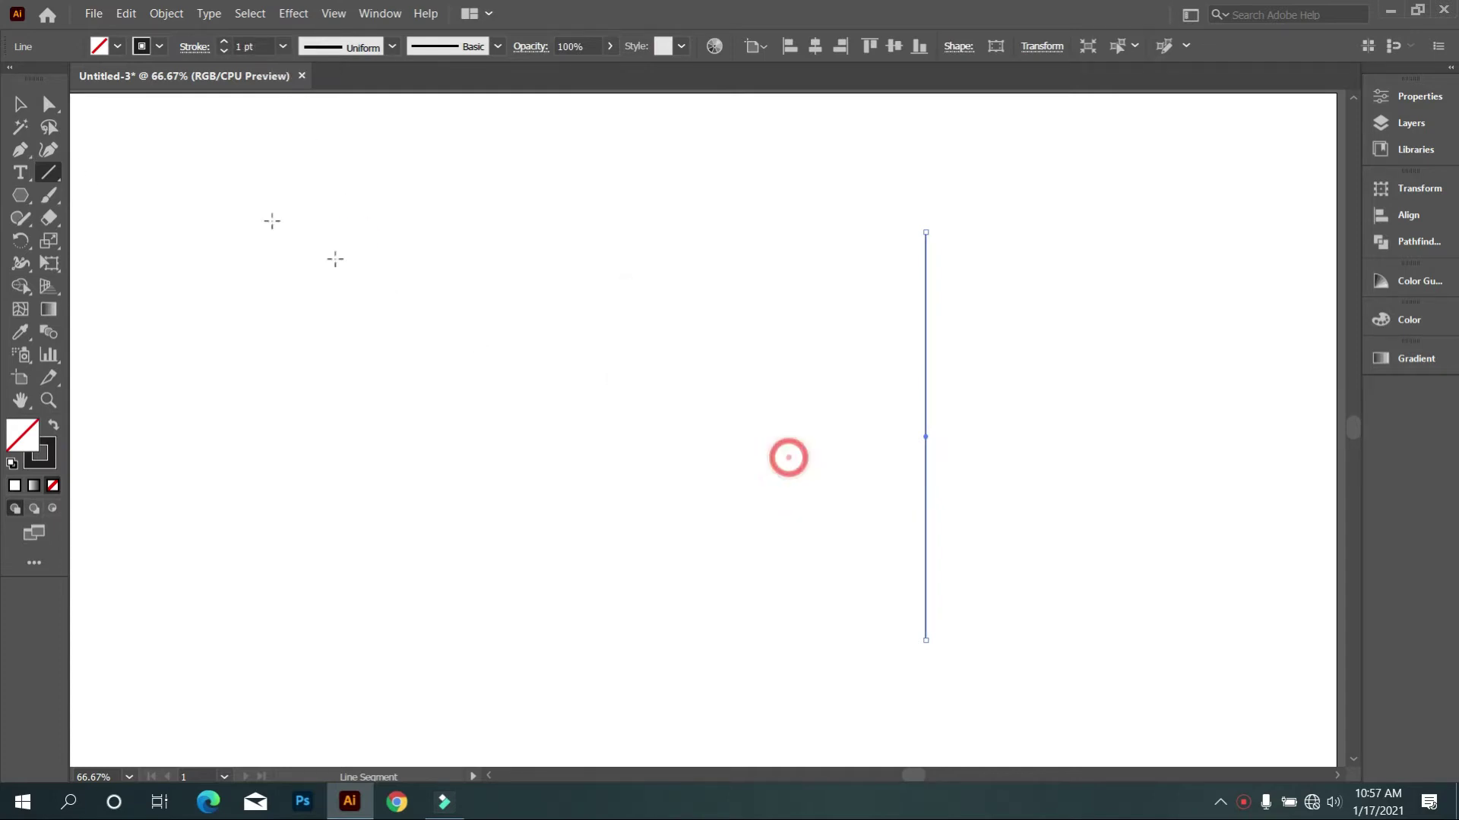
# Copy the line a short distance left and repeat the copy eight more times
pyautogui.click(20, 104)
pyautogui.click(239, 220)
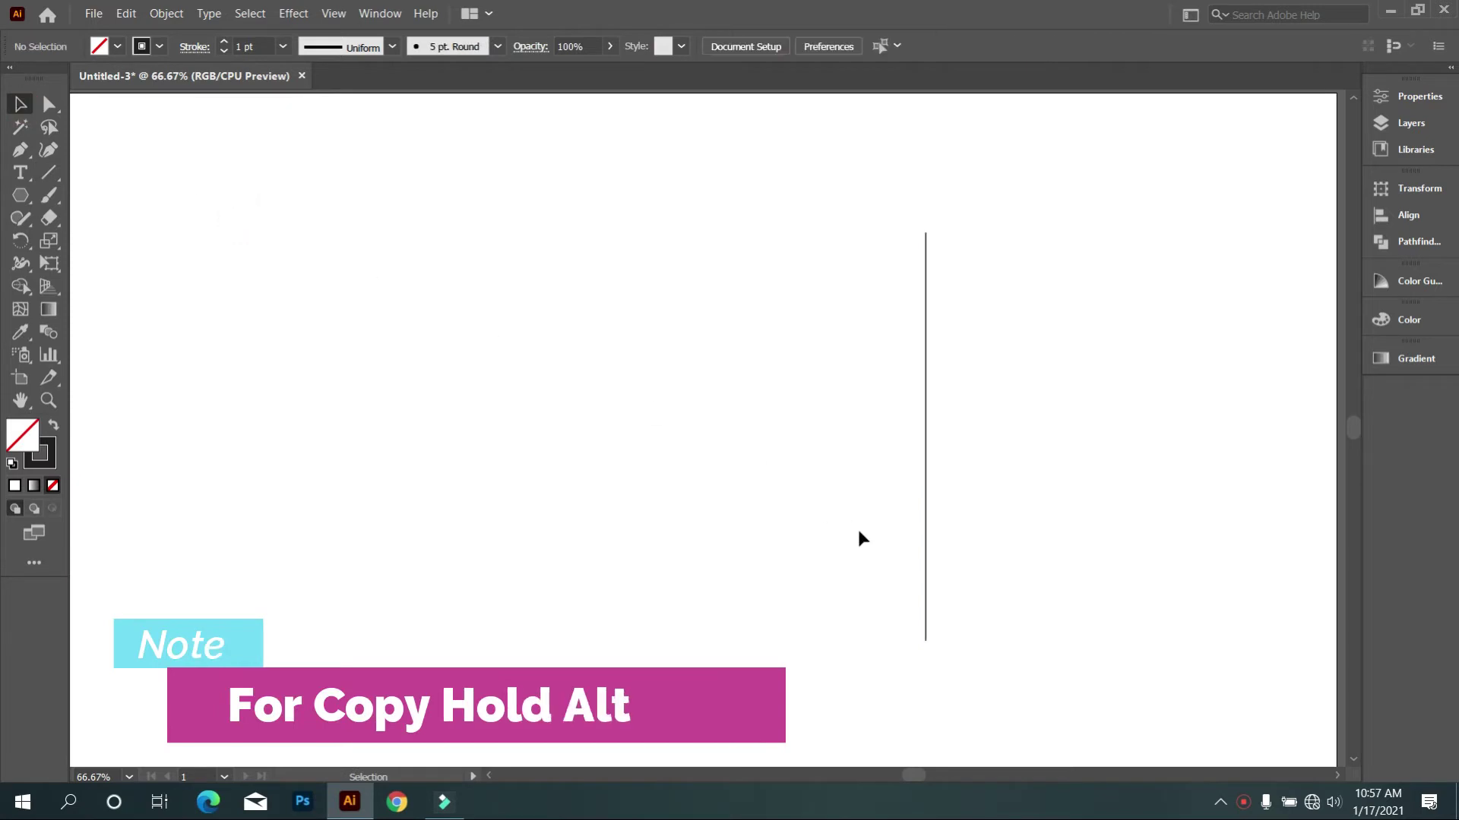
pyautogui.moveTo(939, 585); pyautogui.dragTo(906, 592)
pyautogui.hotkey('ctrl', 'd')
pyautogui.hotkey('ctrl', 'd')
pyautogui.hotkey('ctrl', 'd')
pyautogui.hotkey('ctrl', 'd')
pyautogui.hotkey('ctrl', 'd')
pyautogui.hotkey('ctrl', 'd')
pyautogui.hotkey('ctrl', 'd')
pyautogui.hotkey('ctrl', 'd')
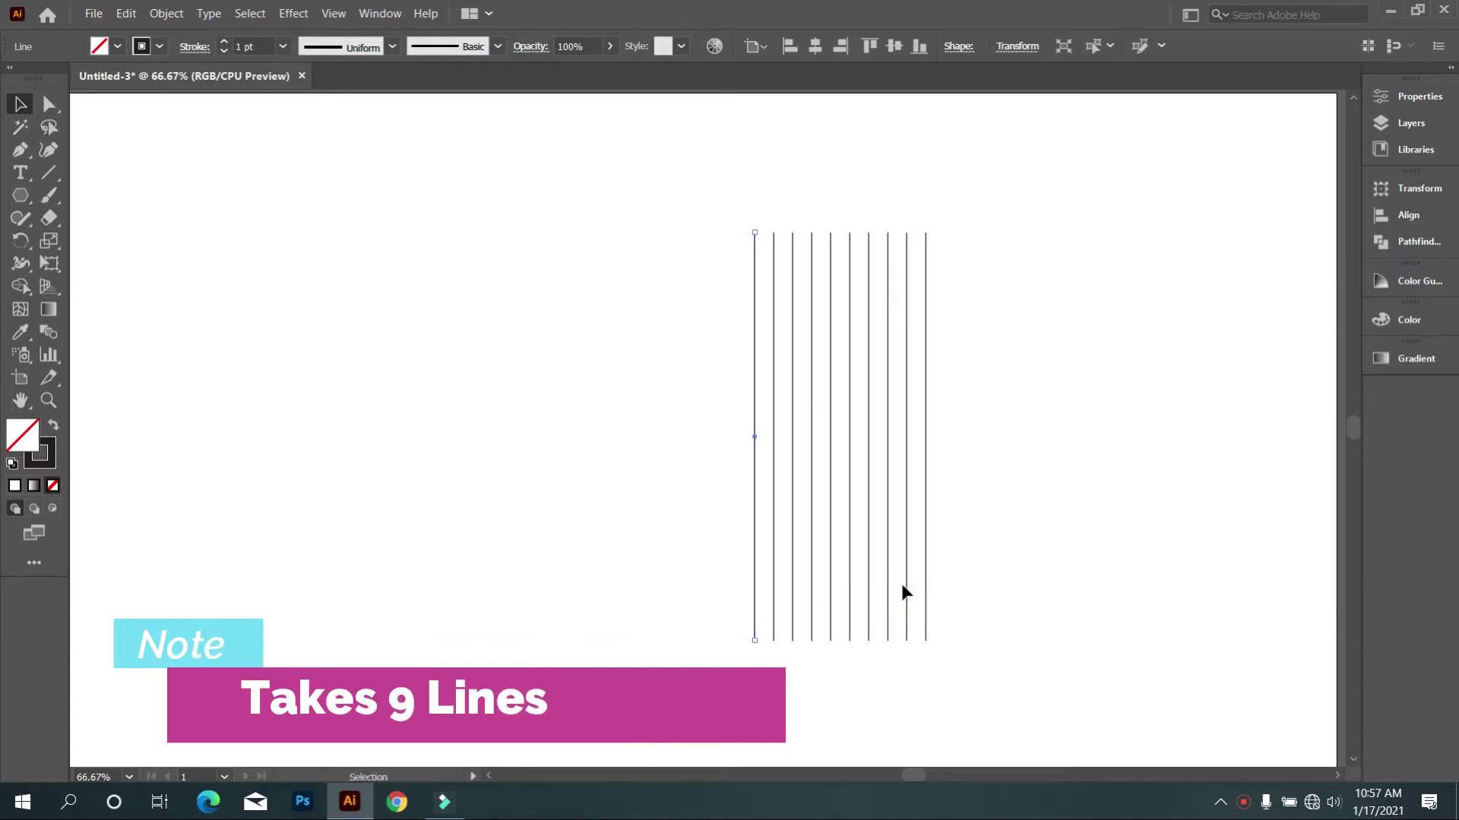
# Align the ten vertical lines on their vertical centres and group them
pyautogui.moveTo(617, 403); pyautogui.dragTo(942, 433)
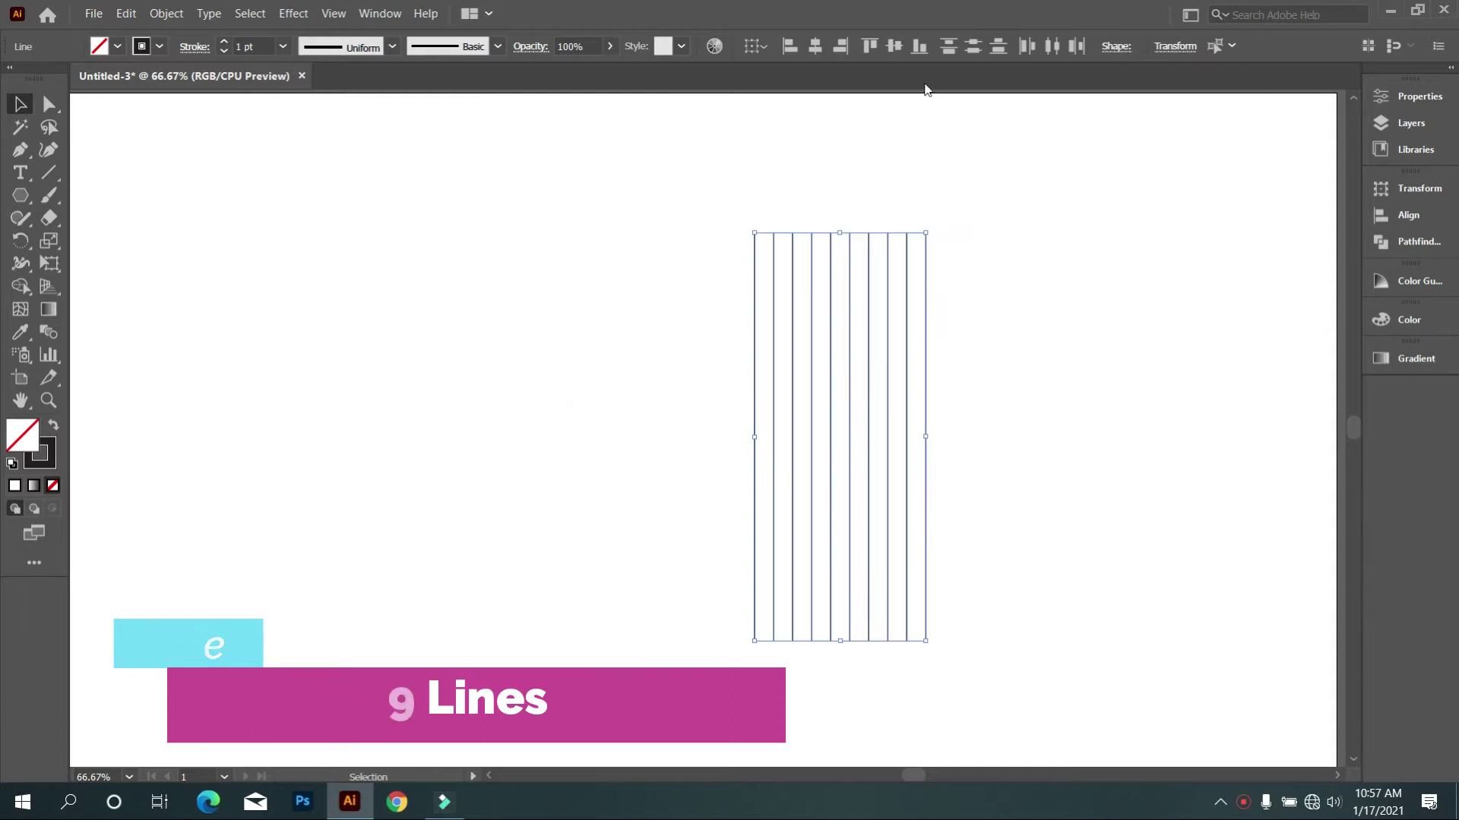
pyautogui.click(893, 47)
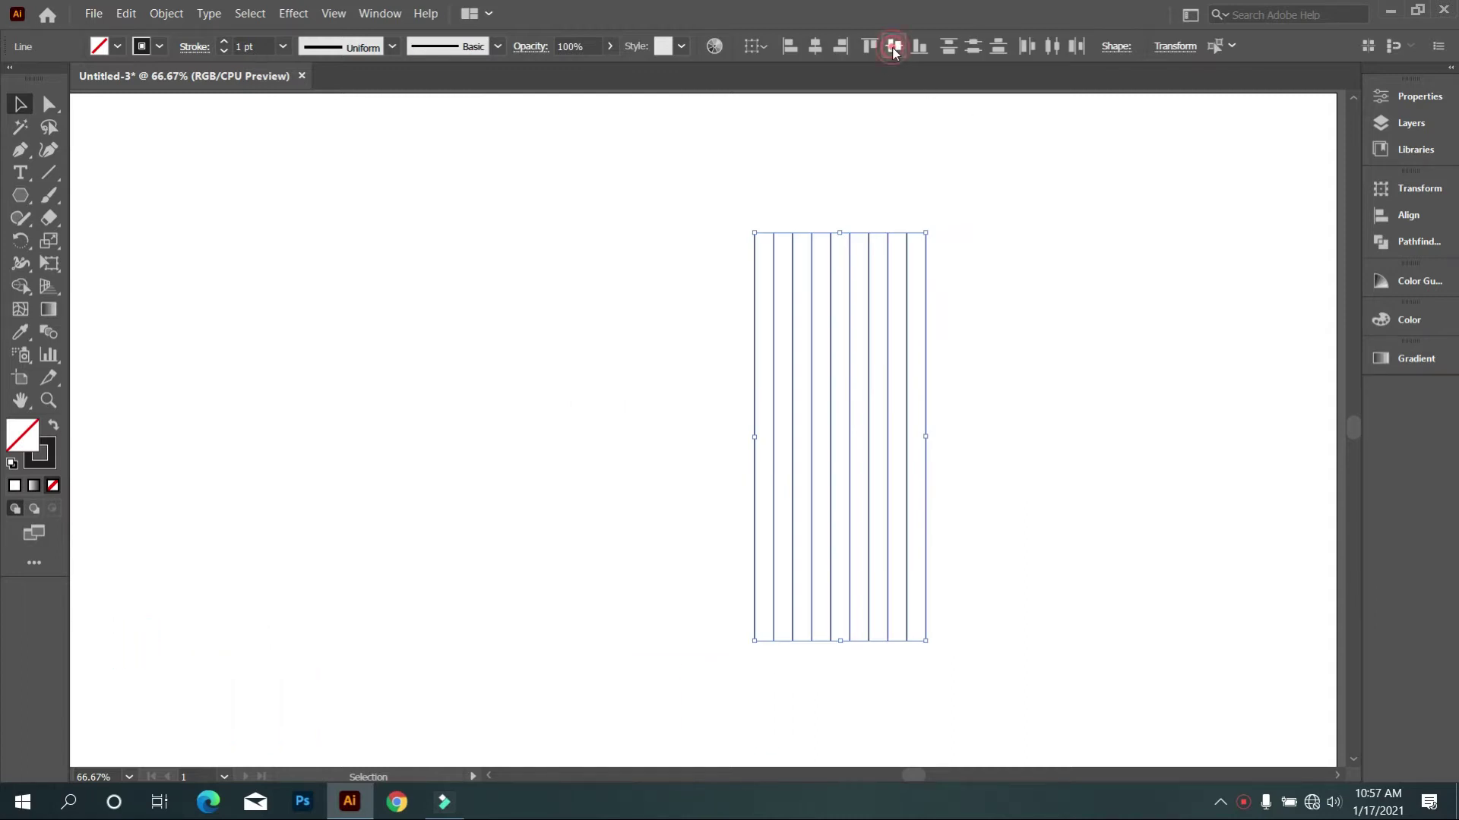
pyautogui.rightClick(941, 234)
pyautogui.click(1010, 345)
pyautogui.click(1033, 408)
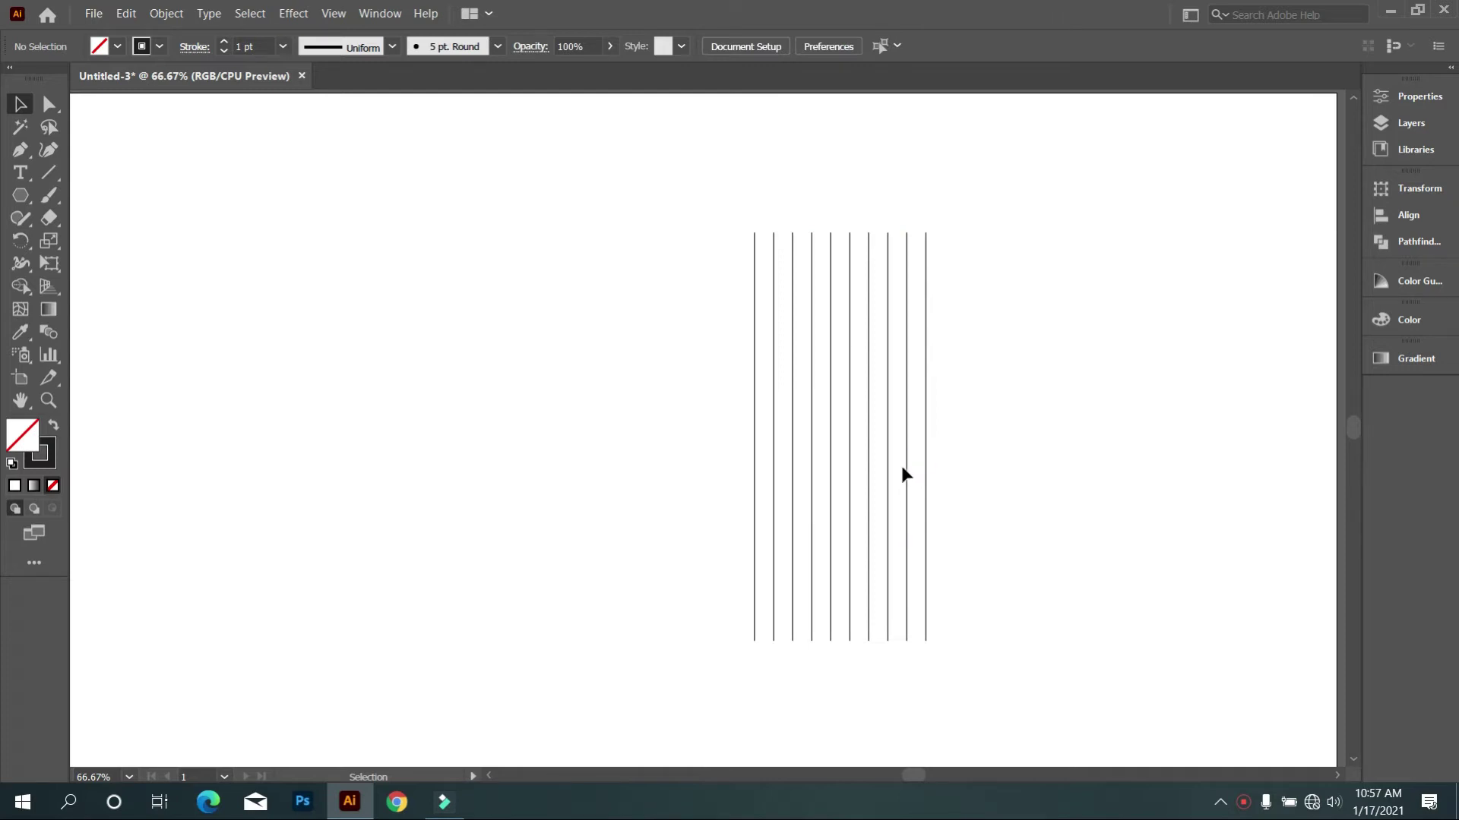
# Shift the line group left and add a six-sided hexagon, rotated point-up and shrunk
pyautogui.moveTo(899, 470); pyautogui.dragTo(853, 470)
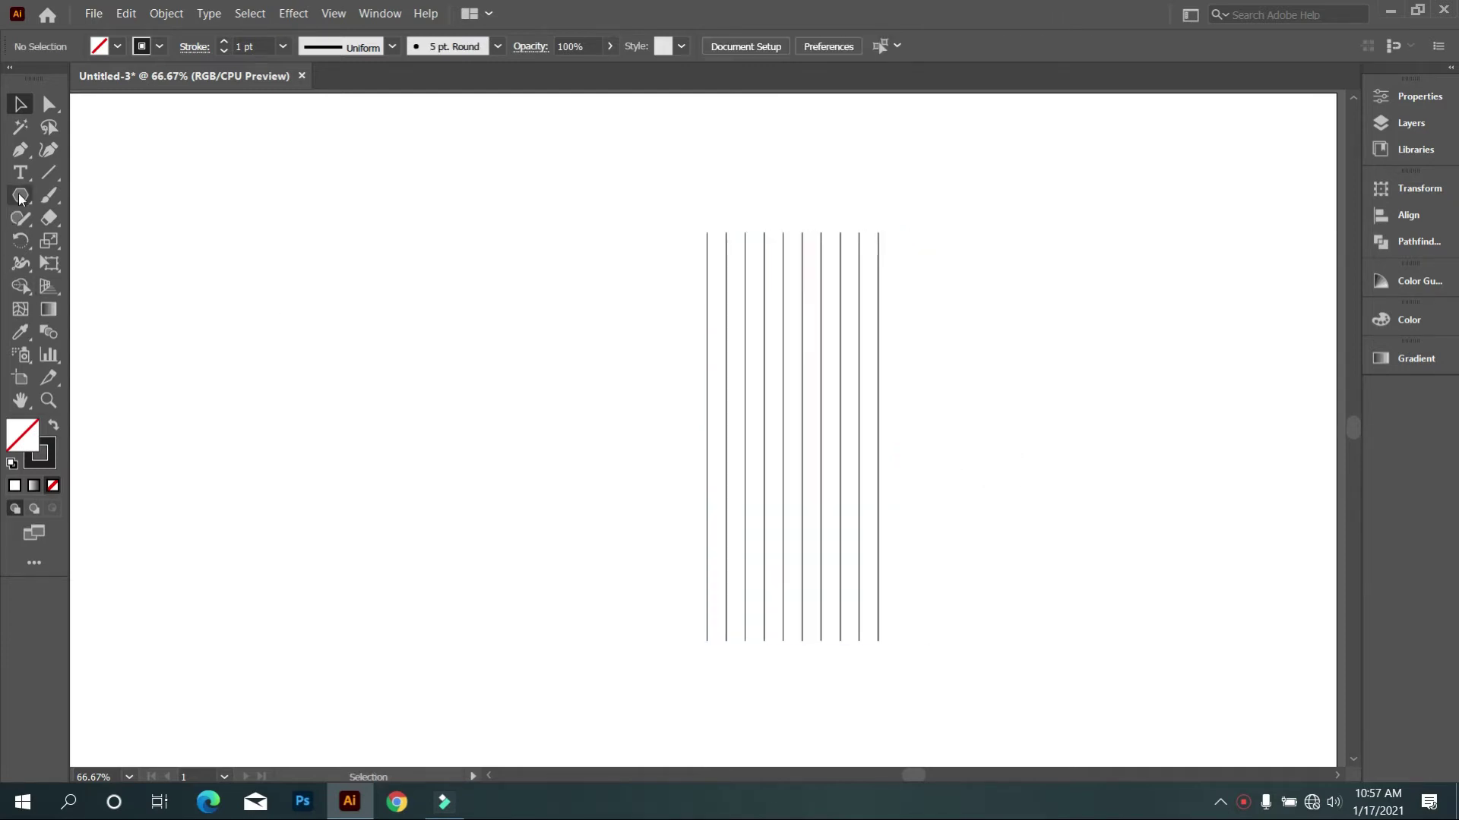
pyautogui.click(351, 361)
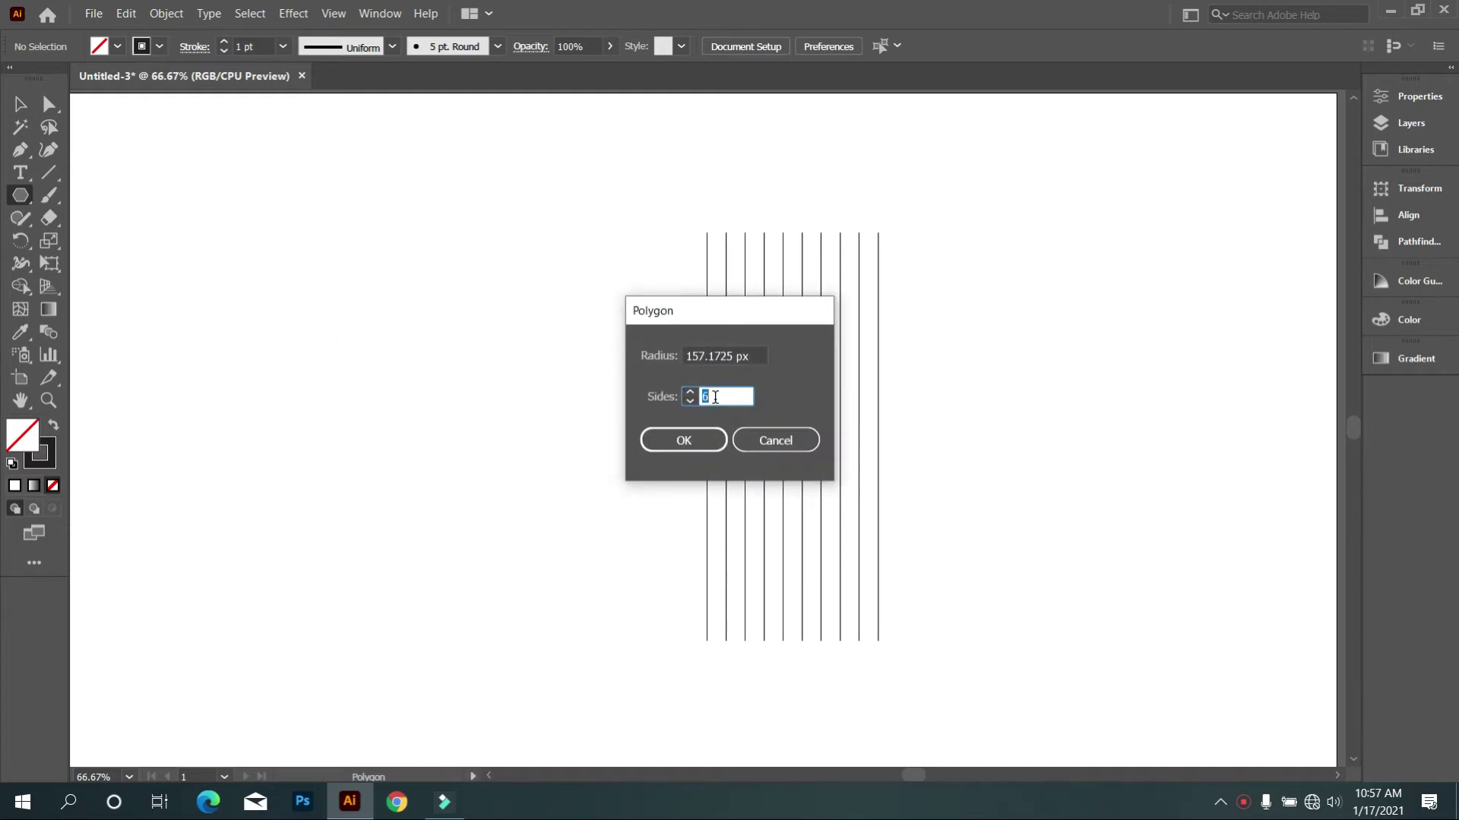
pyautogui.click(696, 439)
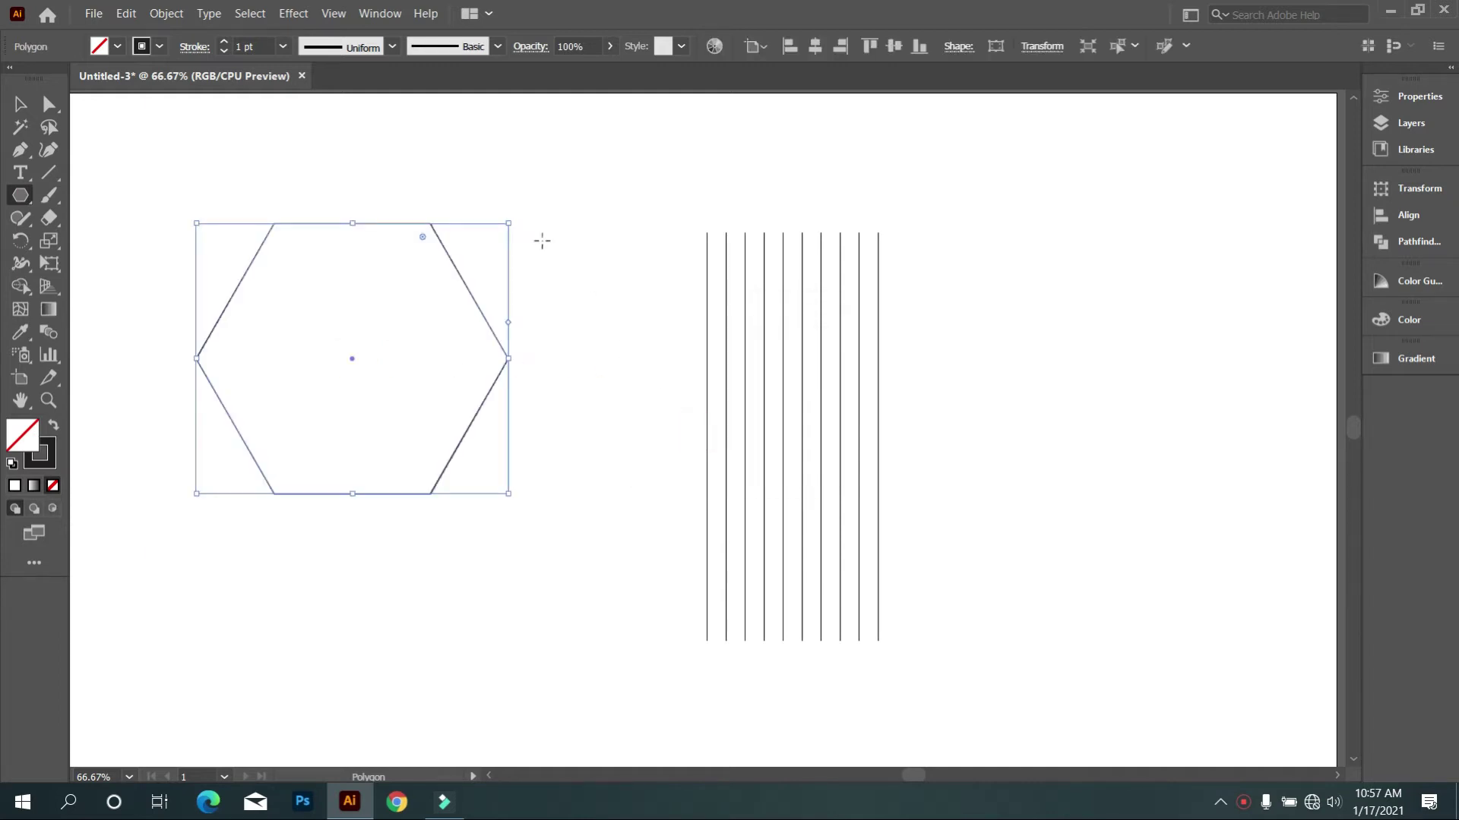
pyautogui.moveTo(515, 216); pyautogui.dragTo(551, 526)
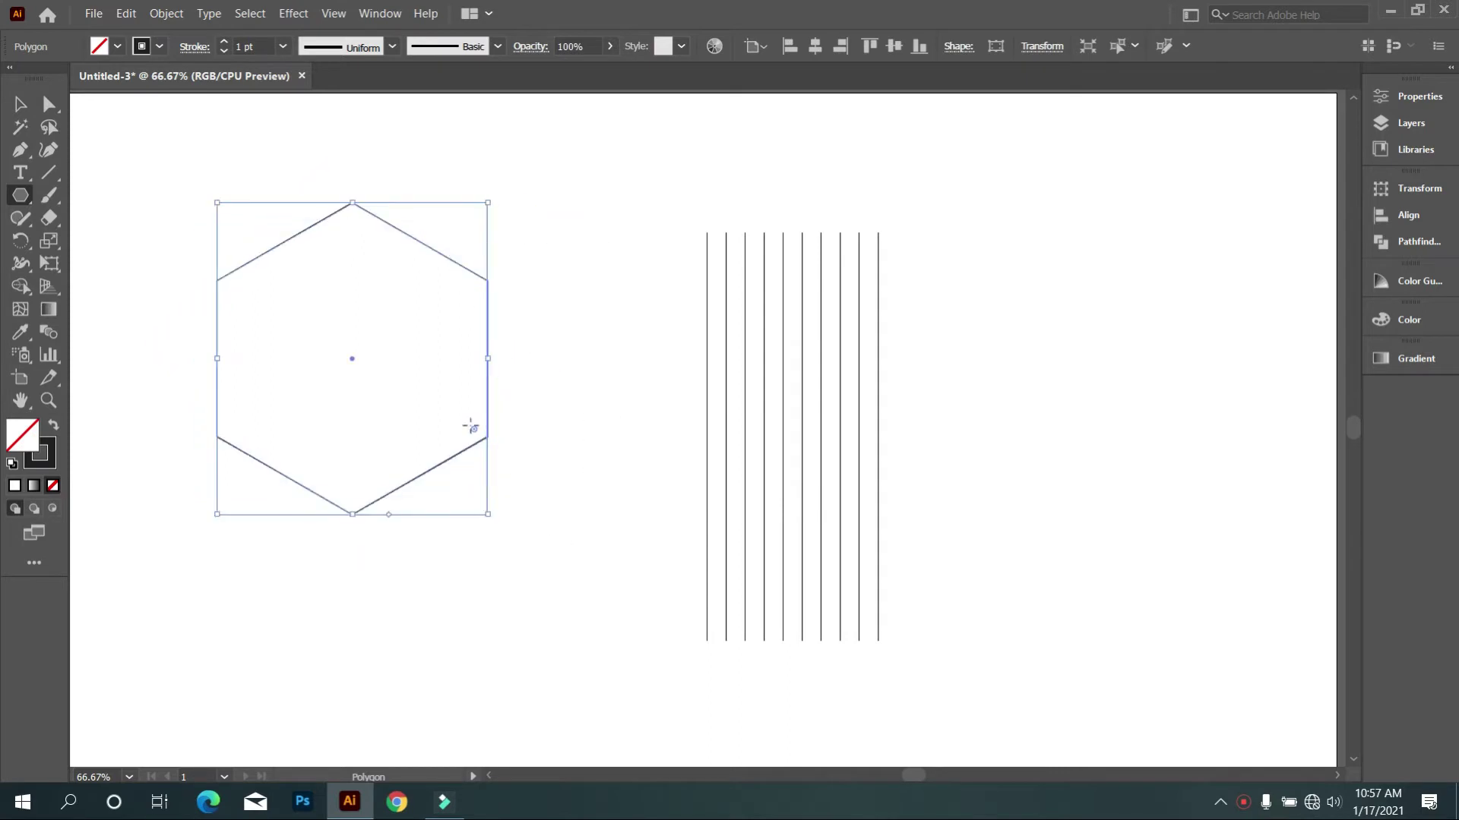
pyautogui.moveTo(487, 363)
pyautogui.mouseDown()
pyautogui.moveTo(386, 360)
pyautogui.moveTo(810, 430)
pyautogui.mouseUp()
# Fit the hexagon's width exactly to the outermost vertical lines
pyautogui.scroll(1, 939, 443)
pyautogui.scroll(1, 940, 443)
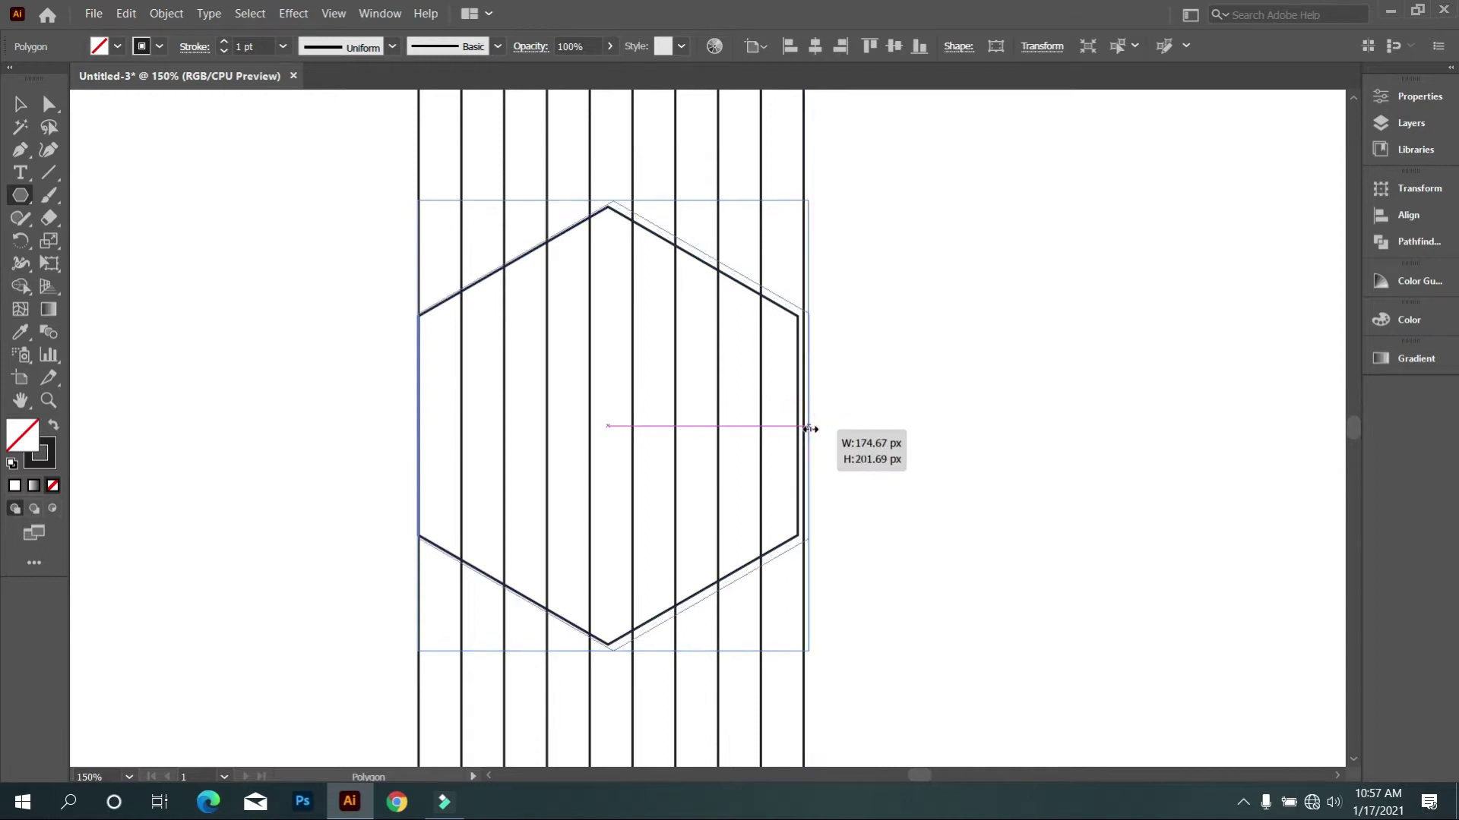
pyautogui.scroll(-2, 805, 424)
pyautogui.moveTo(810, 429); pyautogui.dragTo(806, 424)
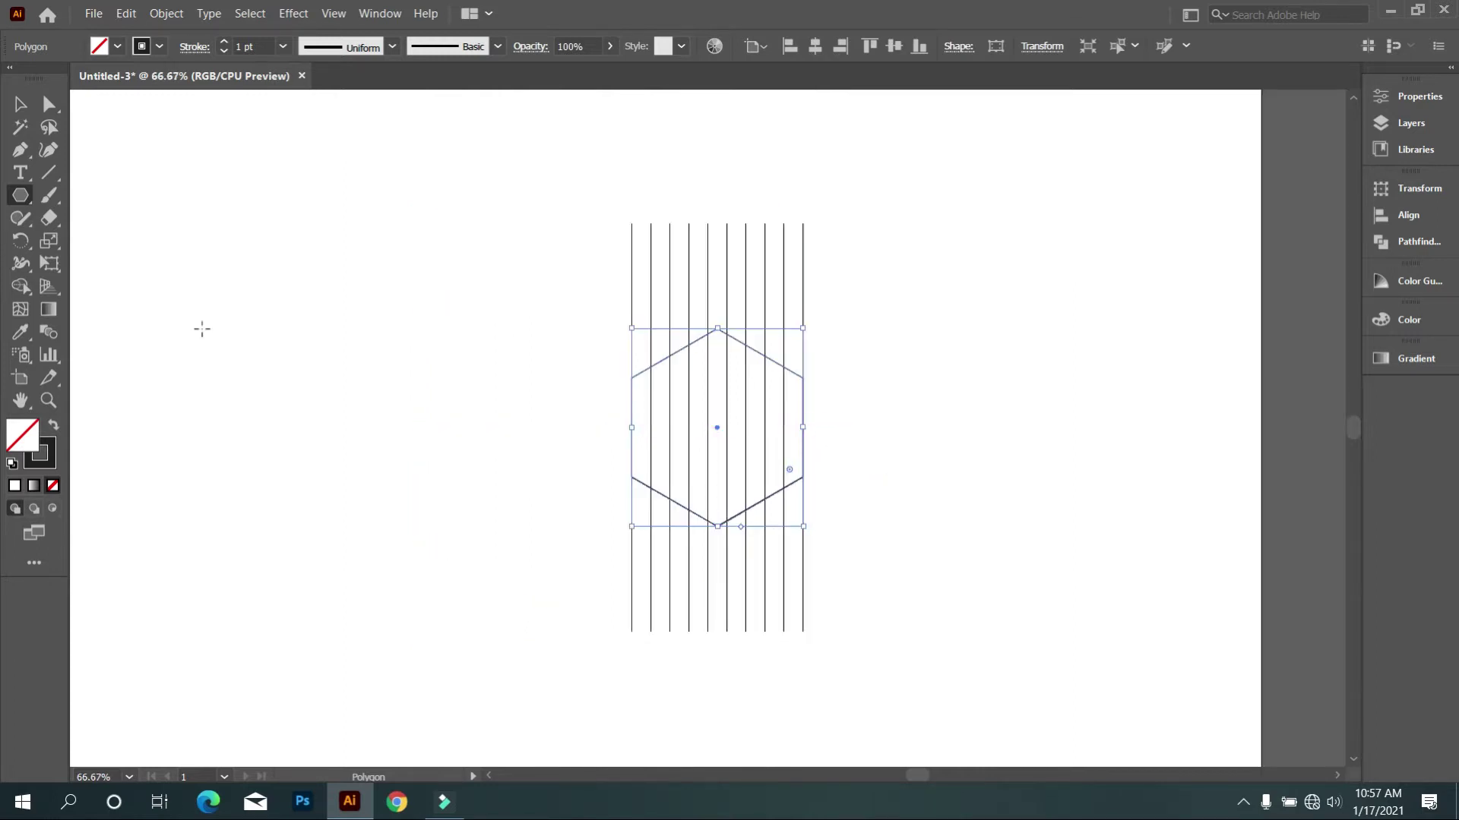
pyautogui.click(20, 104)
pyautogui.moveTo(394, 319); pyautogui.dragTo(933, 509)
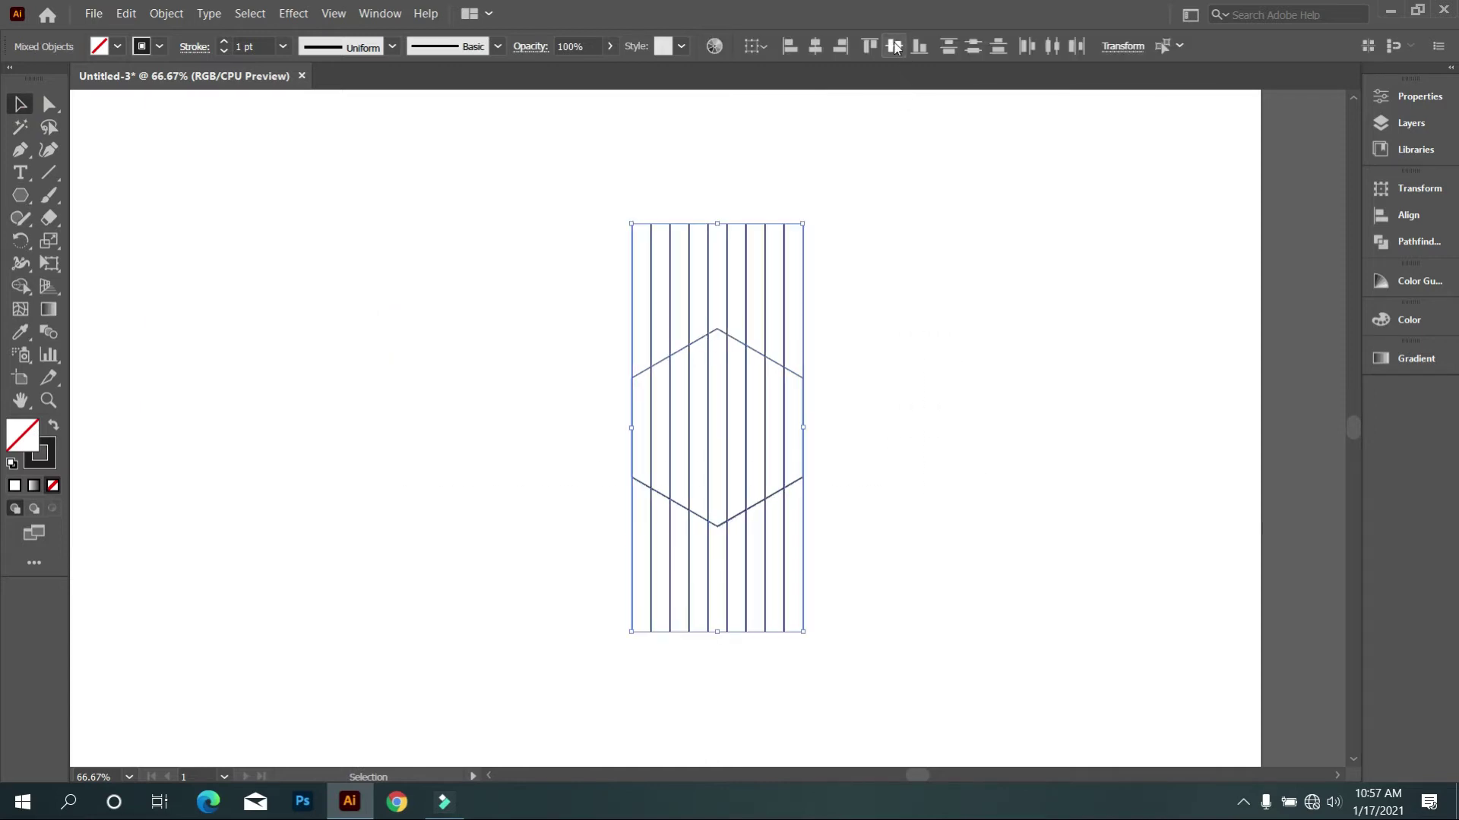
pyautogui.click(939, 256)
pyautogui.scroll(2, 868, 435)
pyautogui.scroll(-1, 867, 435)
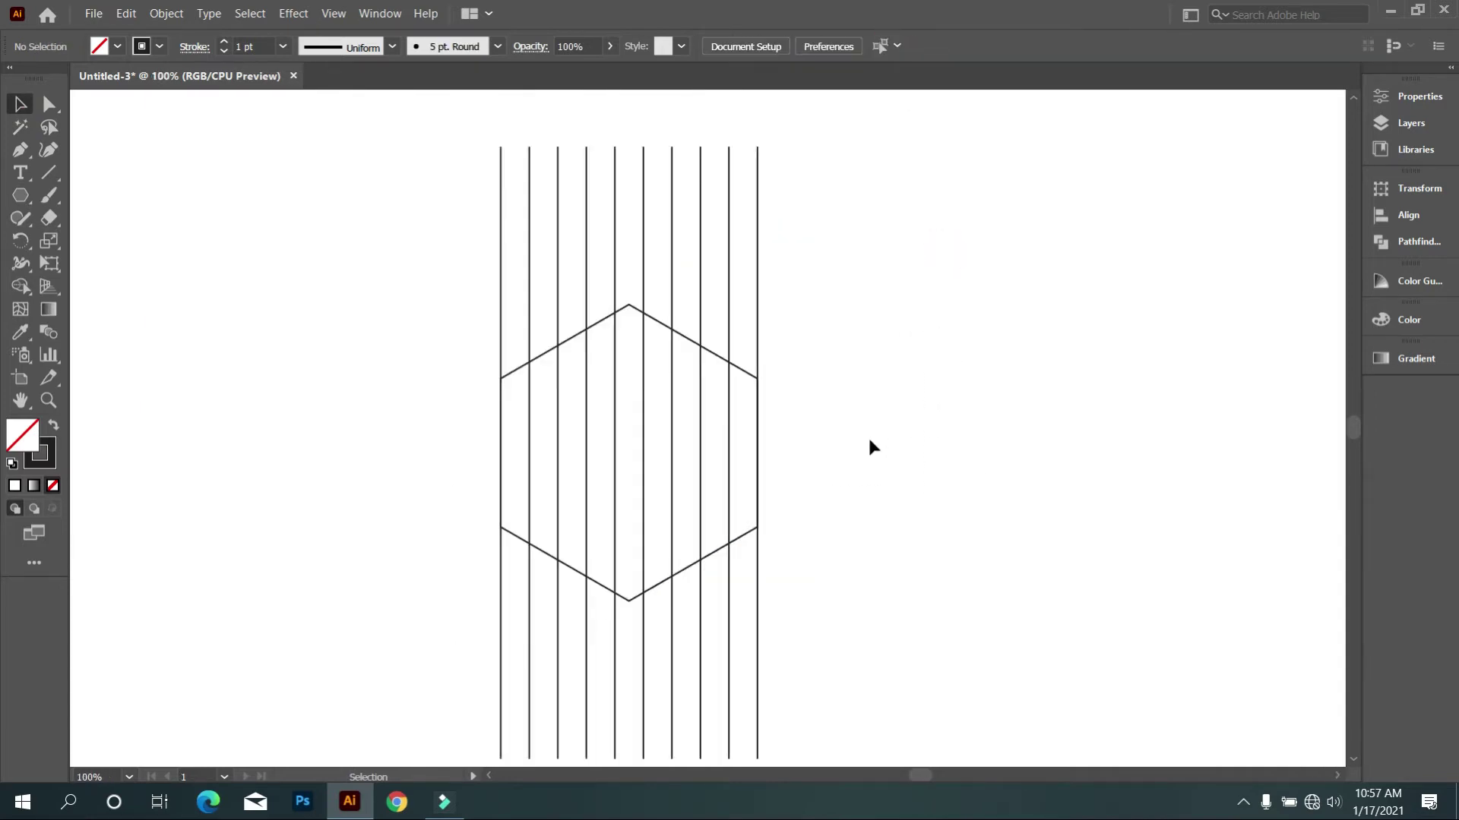
# Add a diagonal copy of the lines and hexagon reflected across a 30° angle
pyautogui.moveTo(934, 619); pyautogui.dragTo(396, 655)
pyautogui.rightClick(879, 308)
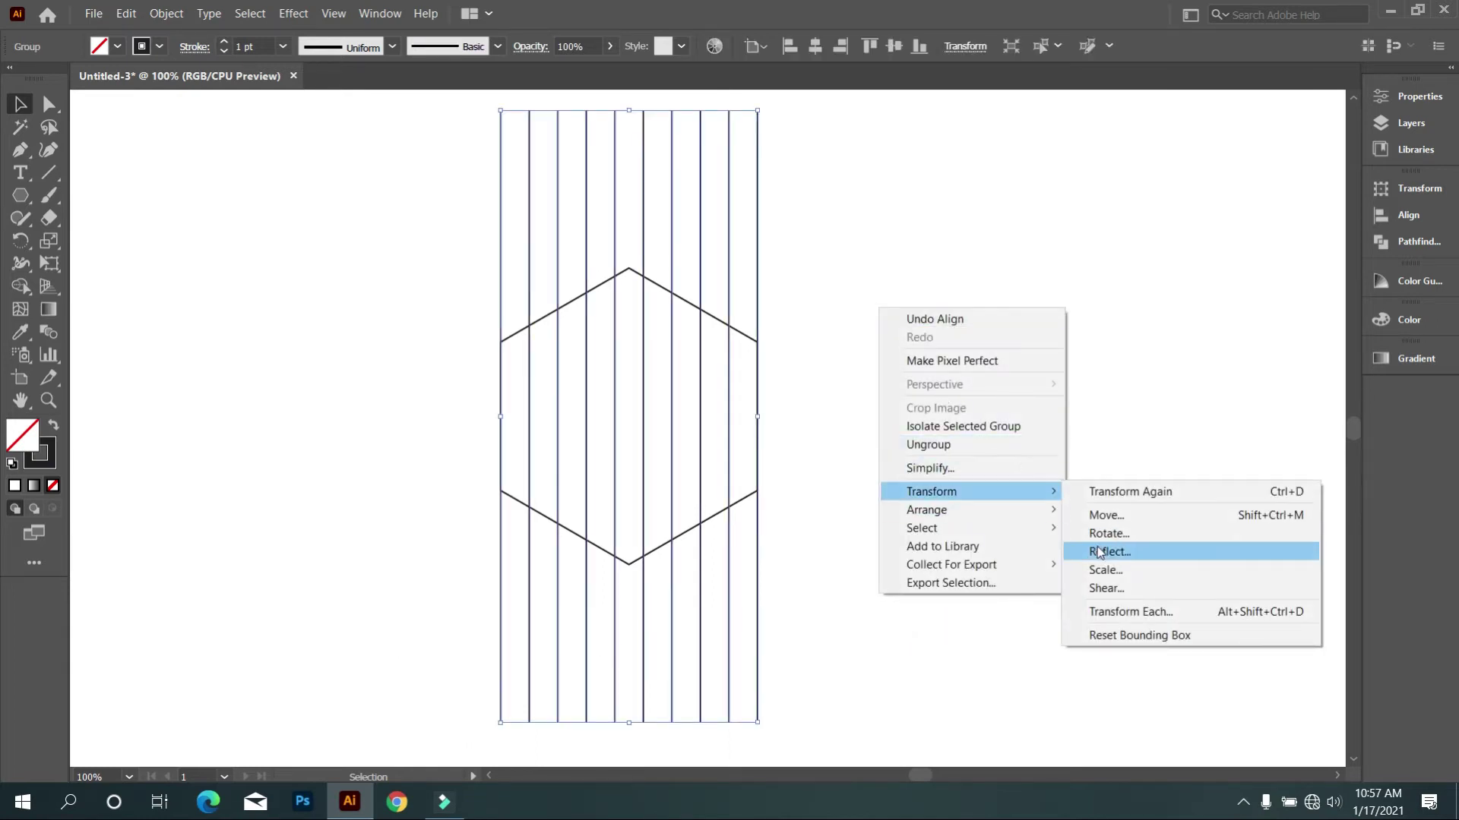
pyautogui.click(1100, 552)
pyautogui.click(1290, 397)
pyautogui.press('Up')
pyautogui.press('Up')
pyautogui.press('Up')
pyautogui.press('Up')
pyautogui.press('Up')
pyautogui.press('Up')
pyautogui.press('Up')
pyautogui.press('Up')
pyautogui.press('Up')
pyautogui.press('Up')
pyautogui.press('Up')
pyautogui.press('Up')
pyautogui.press('Up')
pyautogui.press('Up')
pyautogui.press('Up')
pyautogui.press('Up')
pyautogui.press('Up')
pyautogui.press('Up')
pyautogui.press('Up')
pyautogui.press('Up')
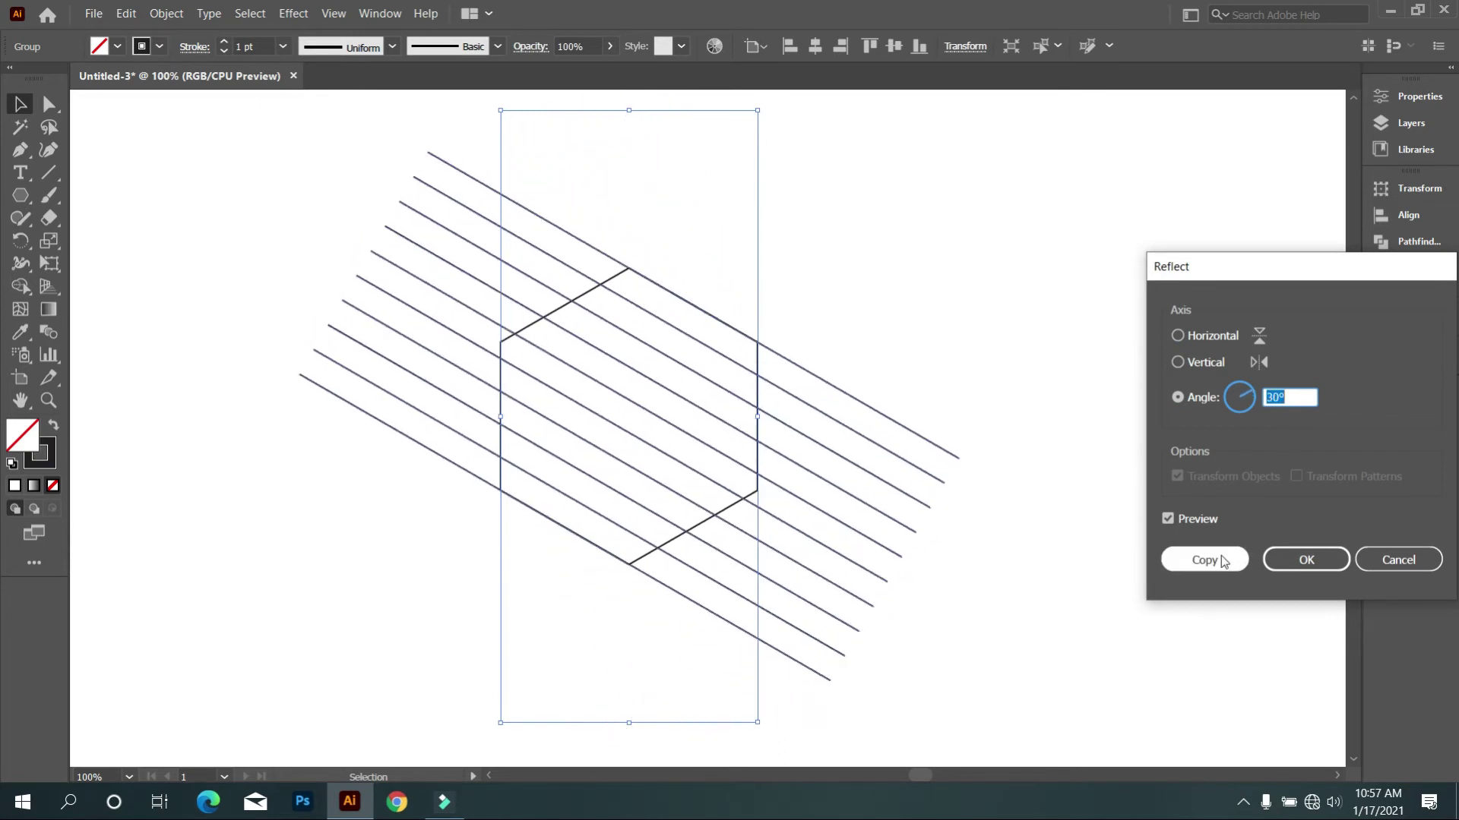
pyautogui.click(1204, 560)
# Add a horizontally reflected copy of the diagonal lines to complete the isometric grid
pyautogui.rightClick(1032, 308)
pyautogui.moveTo(1086, 496)
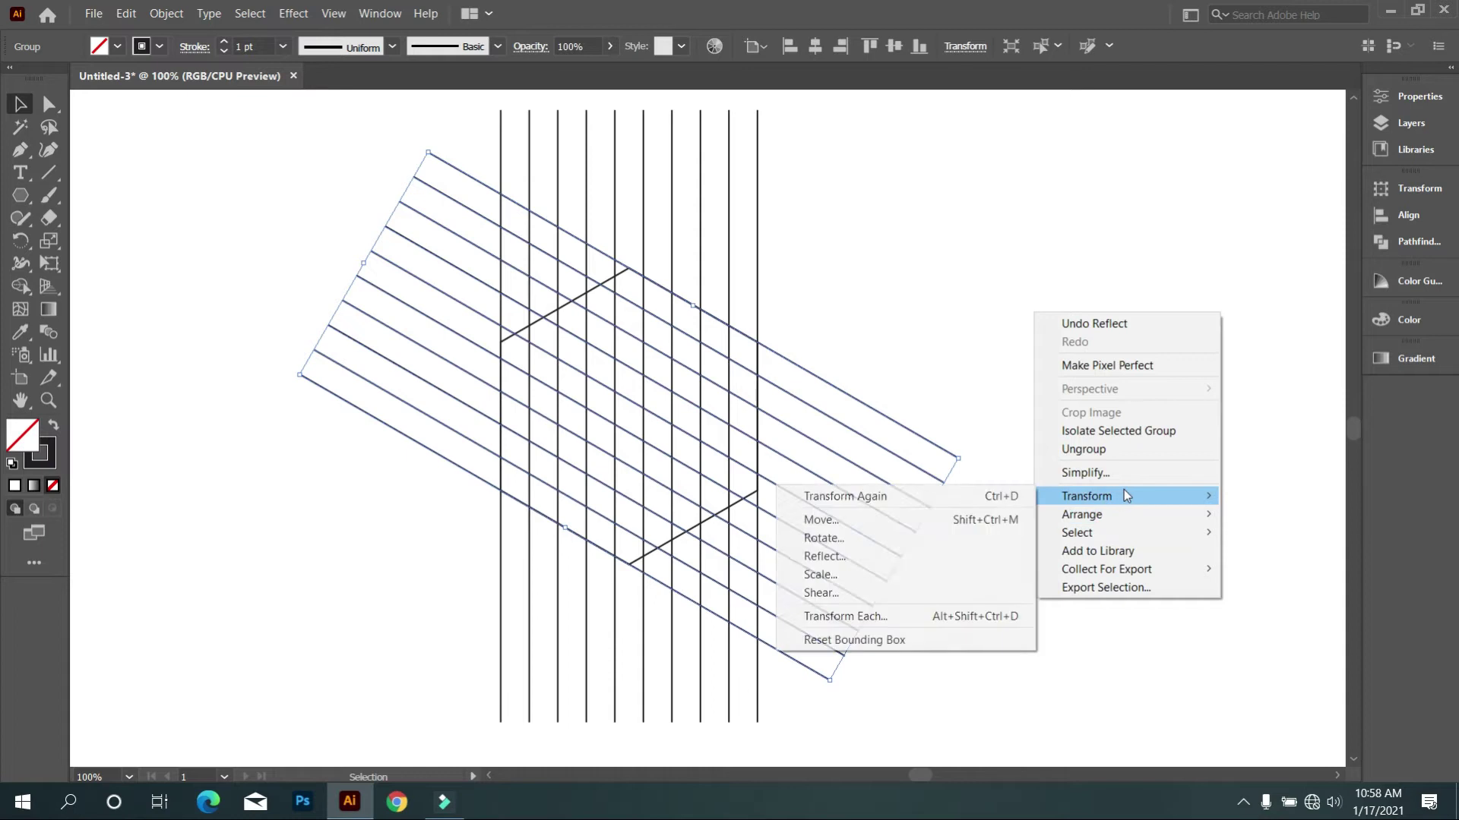
pyautogui.click(931, 555)
pyautogui.click(1180, 337)
pyautogui.click(1204, 560)
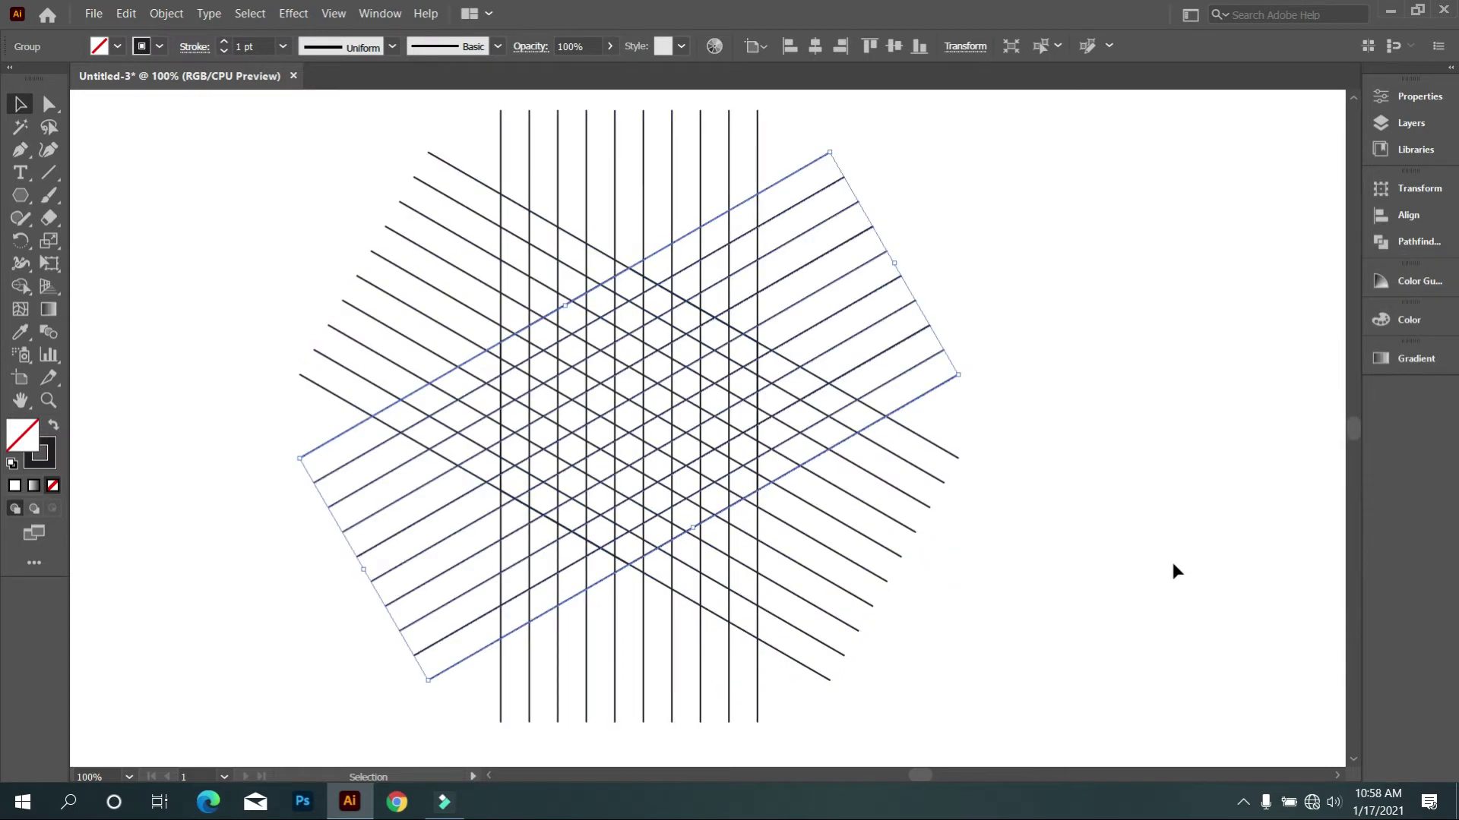
pyautogui.click(1155, 568)
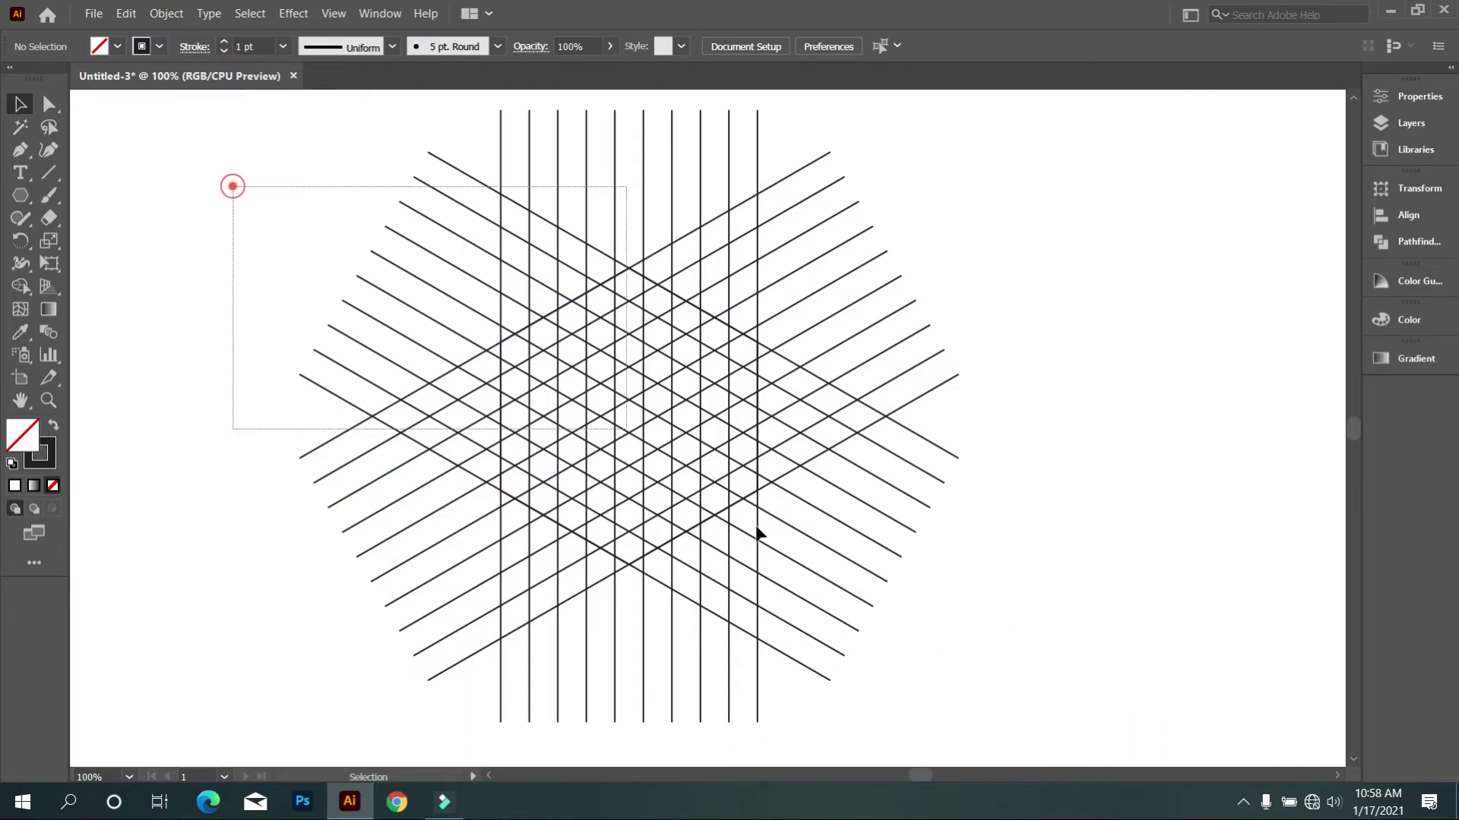
# Fill the hexagon black with no stroke, then delete it
pyautogui.moveTo(228, 185); pyautogui.dragTo(568, 528)
pyautogui.click(52, 429)
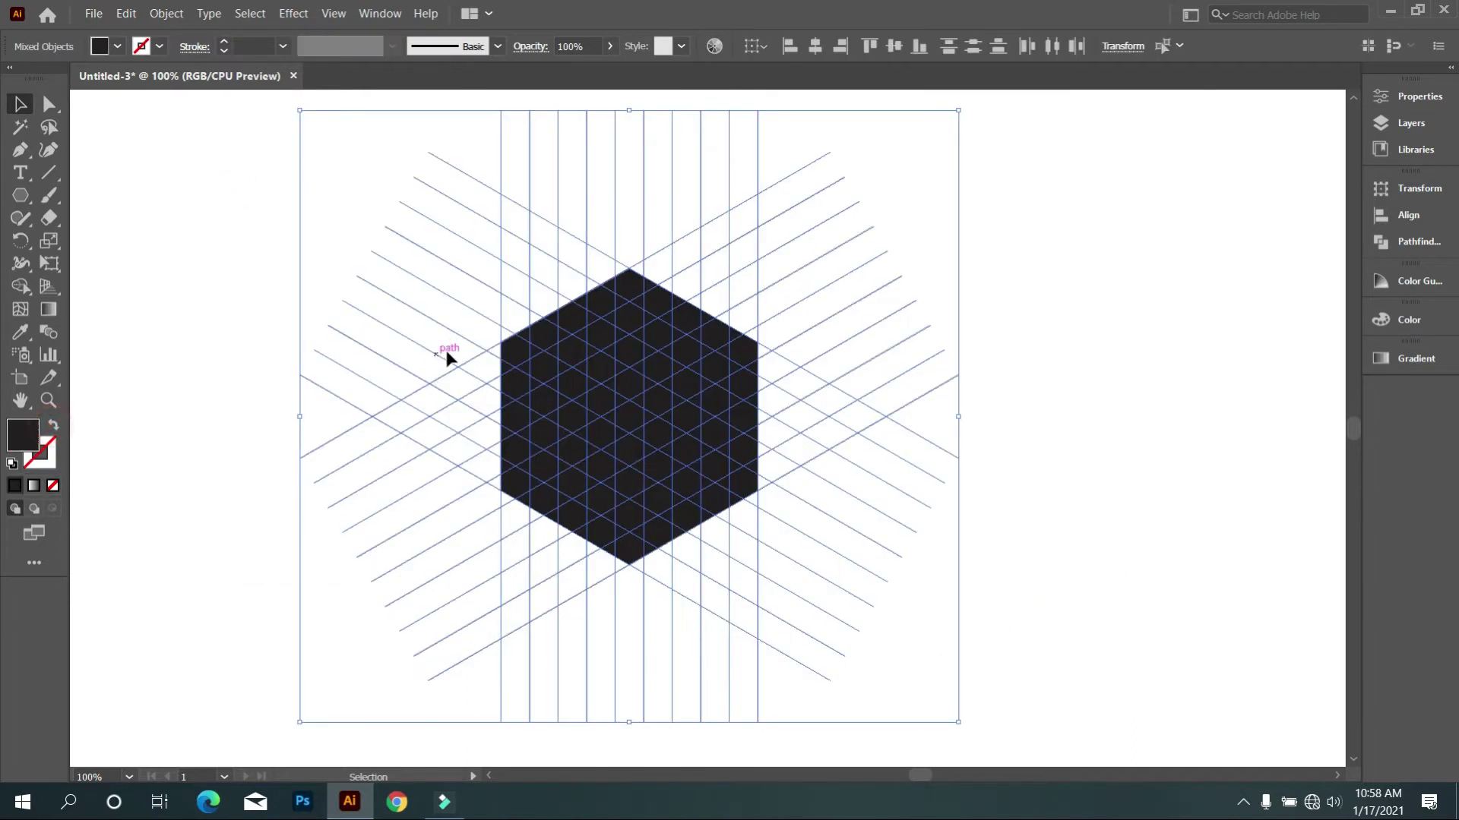
pyautogui.click(238, 263)
pyautogui.click(589, 342)
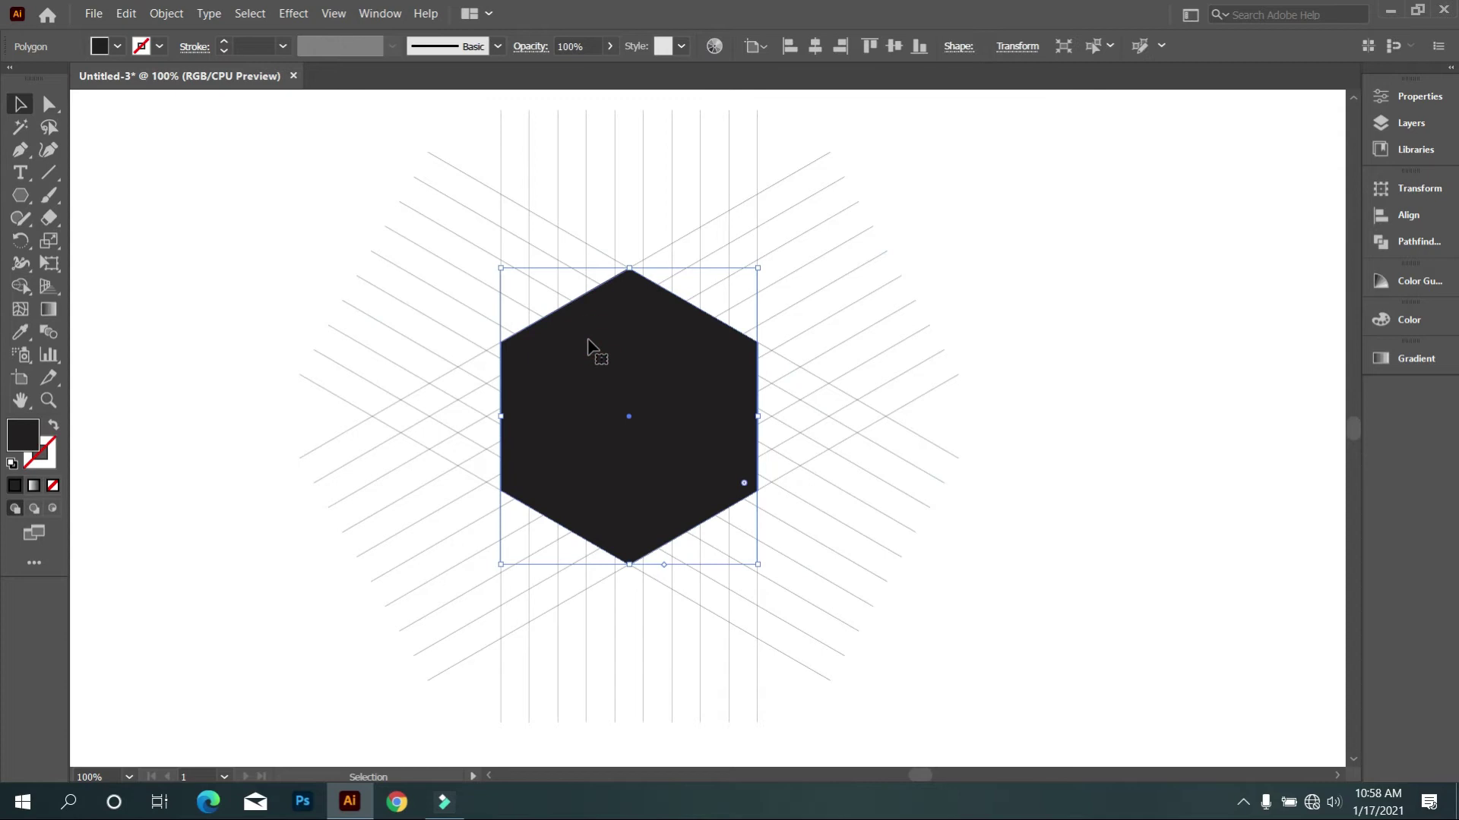
pyautogui.press('Delete')
# Move the grid lines right and down and zoom in to 150%
pyautogui.moveTo(254, 209); pyautogui.dragTo(895, 609)
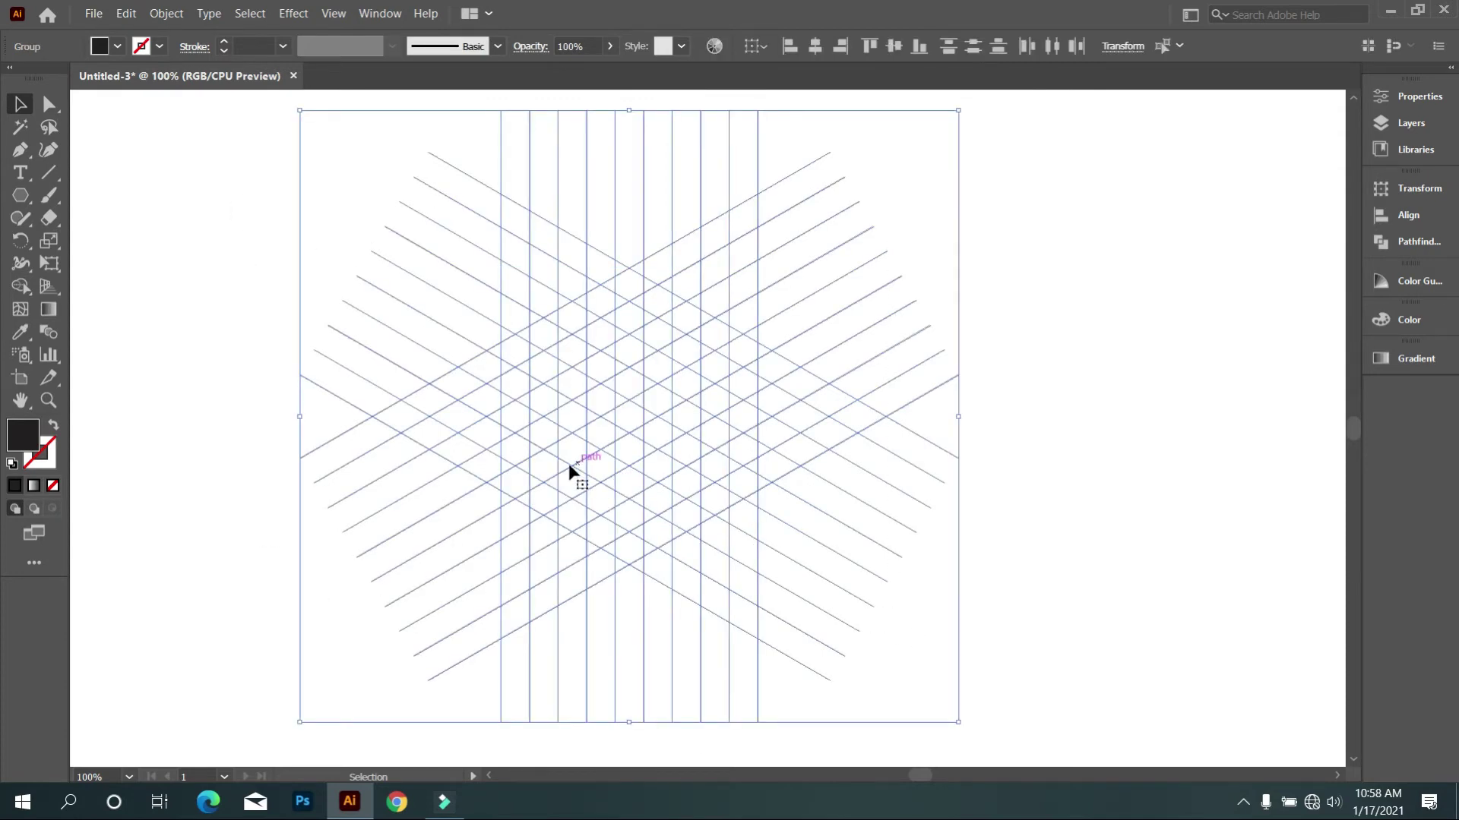
pyautogui.moveTo(570, 465); pyautogui.dragTo(721, 499)
pyautogui.scroll(1, 799, 496)
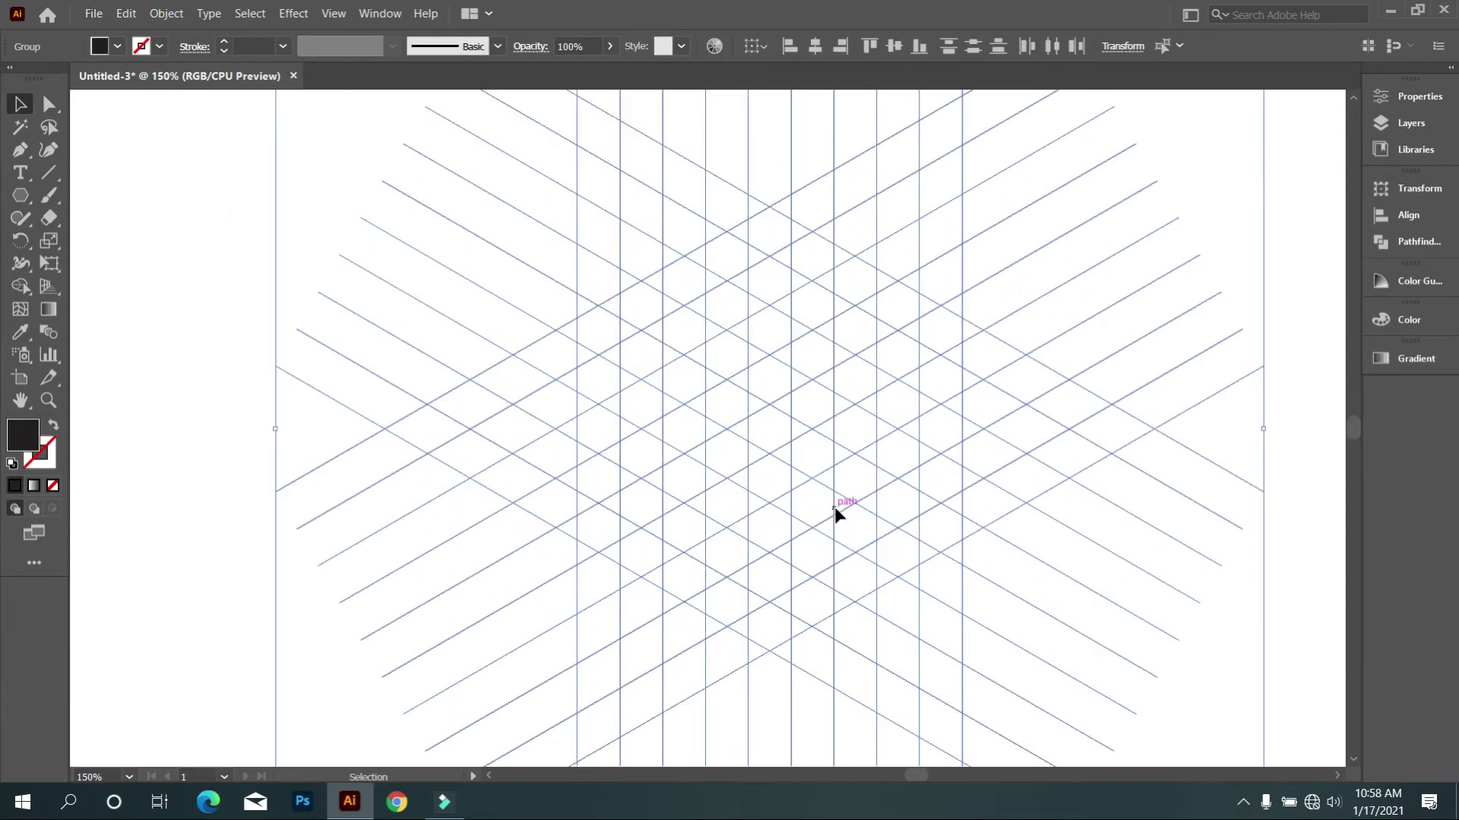
pyautogui.moveTo(873, 528); pyautogui.dragTo(815, 526)
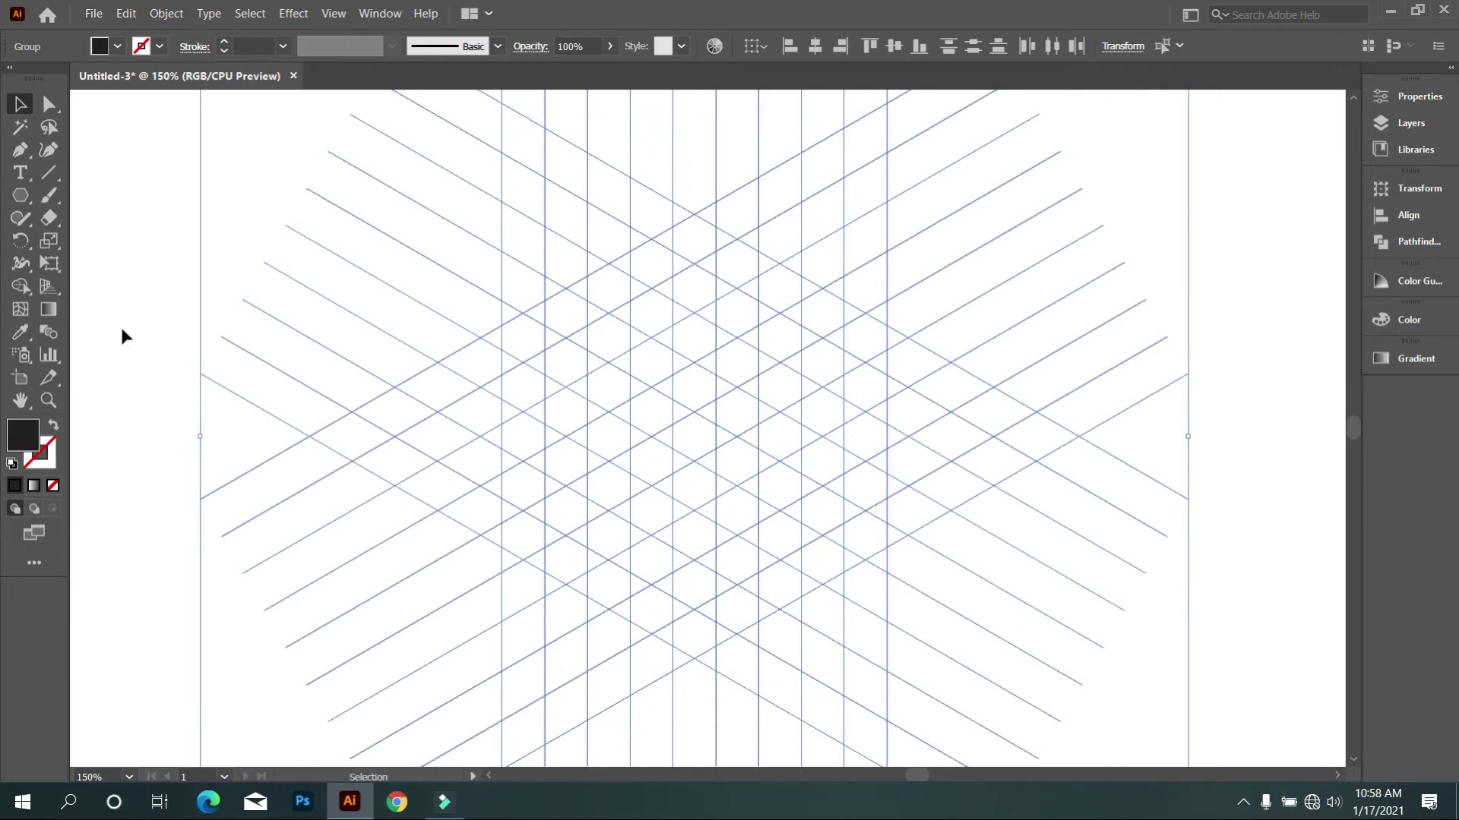
# Shape Builder the F's stem and two diagonal arms, then the J's stroke and hook
pyautogui.click(27, 285)
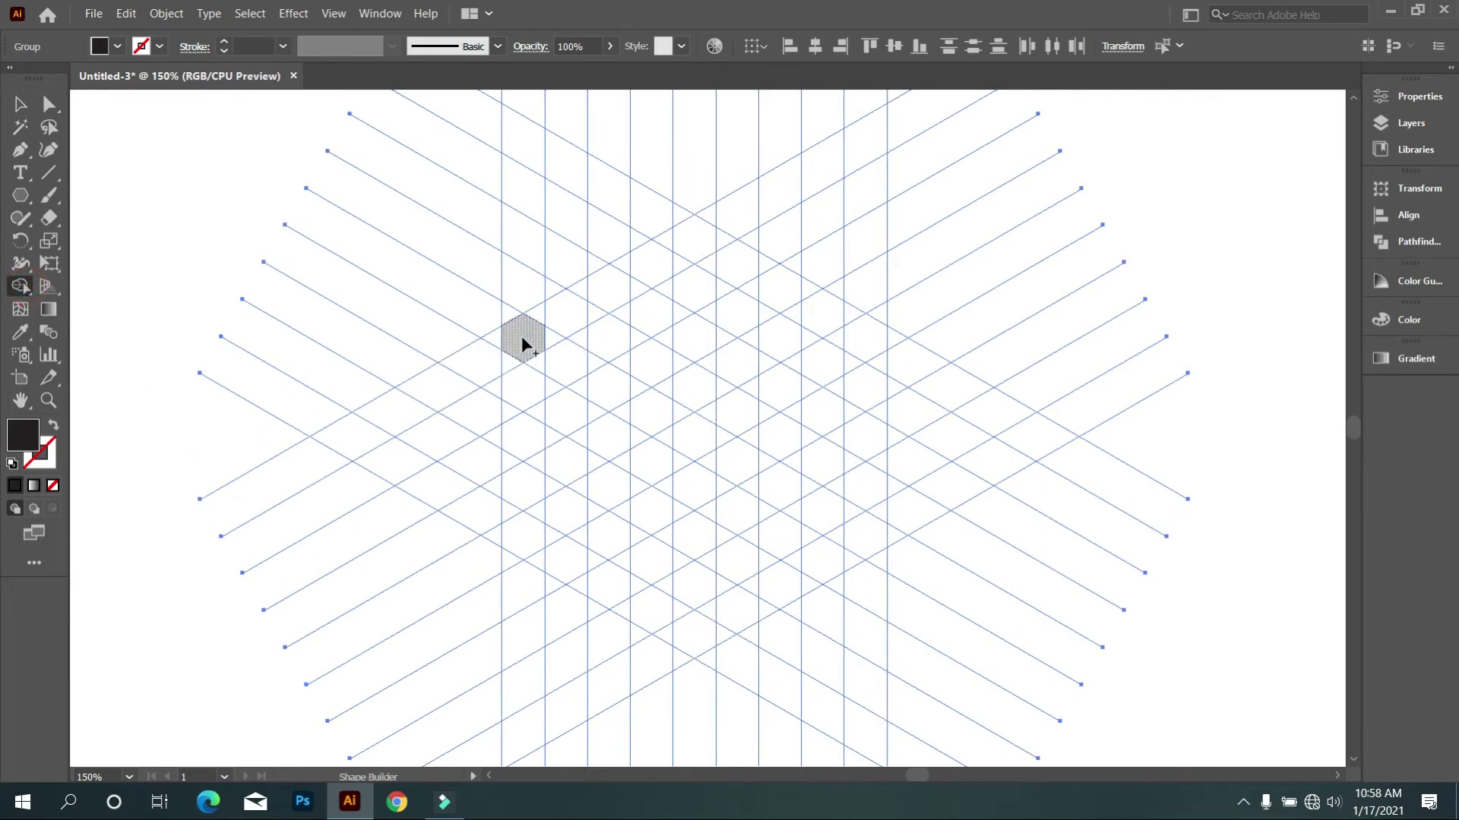
pyautogui.moveTo(517, 477); pyautogui.dragTo(514, 533)
pyautogui.moveTo(523, 337); pyautogui.dragTo(609, 287)
pyautogui.moveTo(534, 420); pyautogui.dragTo(609, 394)
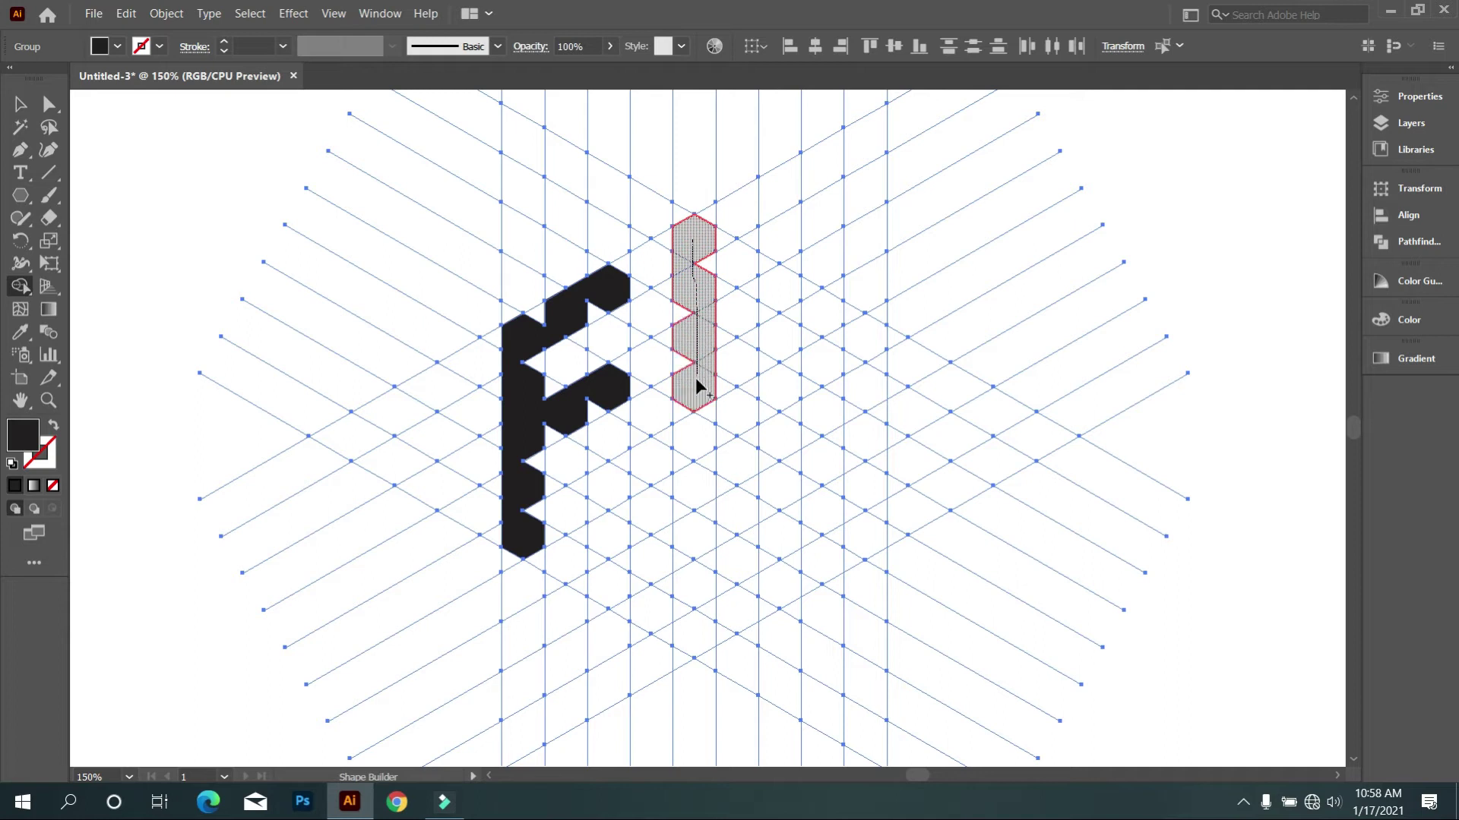
pyautogui.moveTo(695, 459); pyautogui.dragTo(687, 547)
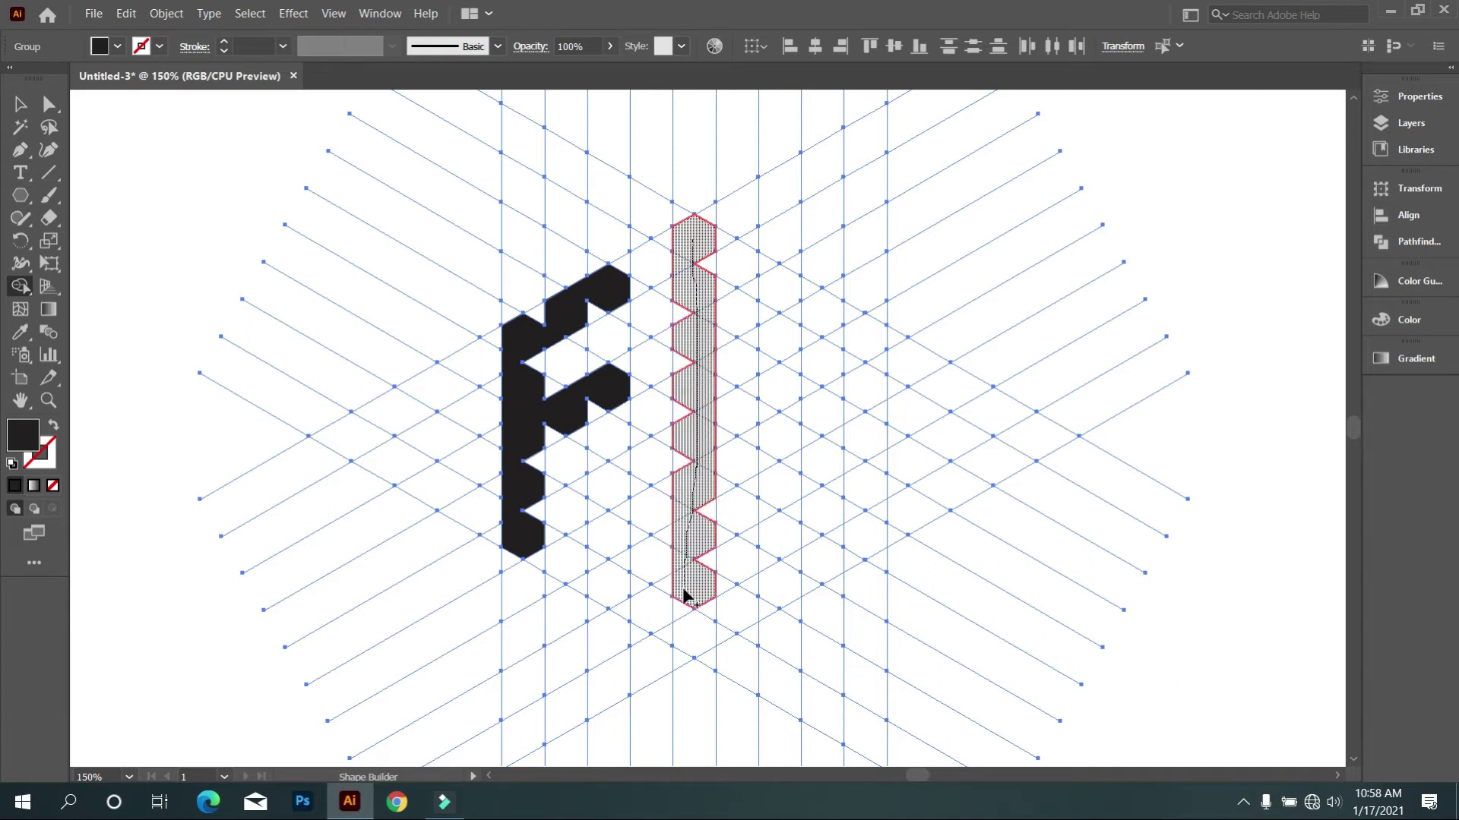
pyautogui.moveTo(665, 635)
pyautogui.mouseDown()
pyautogui.moveTo(645, 629)
pyautogui.moveTo(605, 486)
pyautogui.mouseUp()
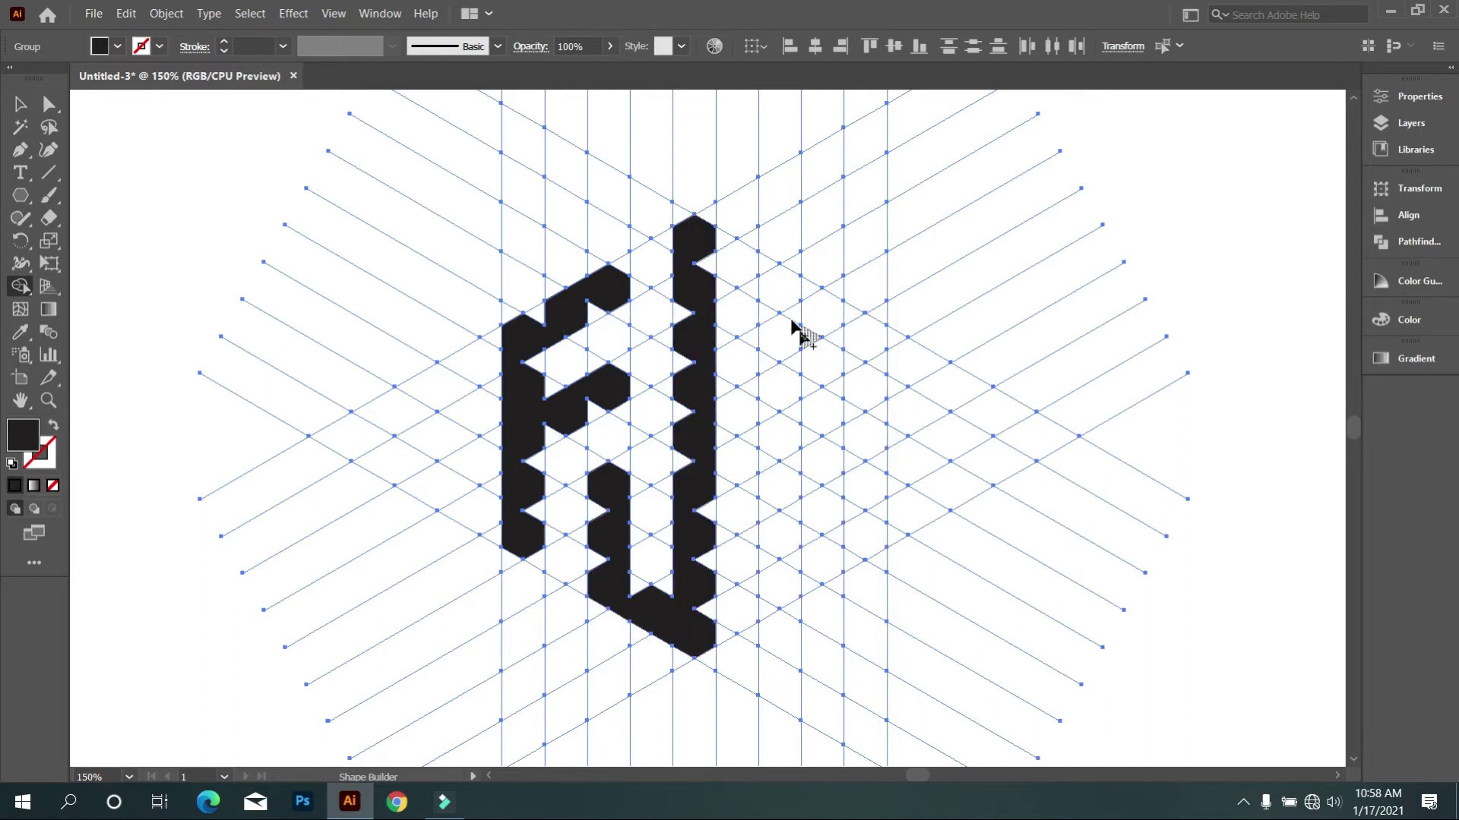
# Merge grid cells into the C's left column, lower arm and upper arm
pyautogui.moveTo(778, 293); pyautogui.dragTo(775, 489)
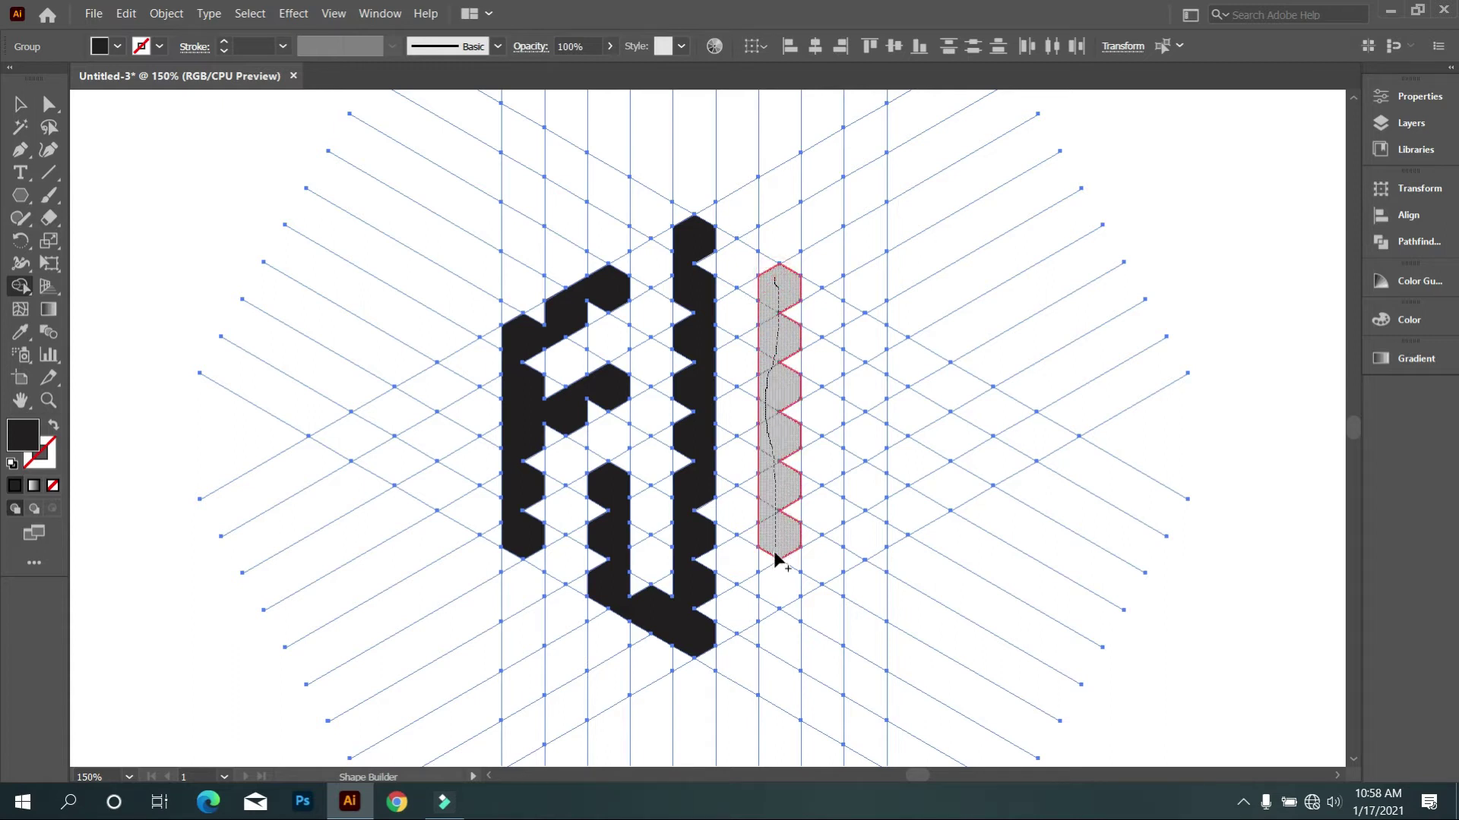
pyautogui.moveTo(787, 582)
pyautogui.mouseDown()
pyautogui.moveTo(843, 548)
pyautogui.moveTo(872, 495)
pyautogui.mouseUp()
pyautogui.moveTo(793, 287); pyautogui.dragTo(866, 349)
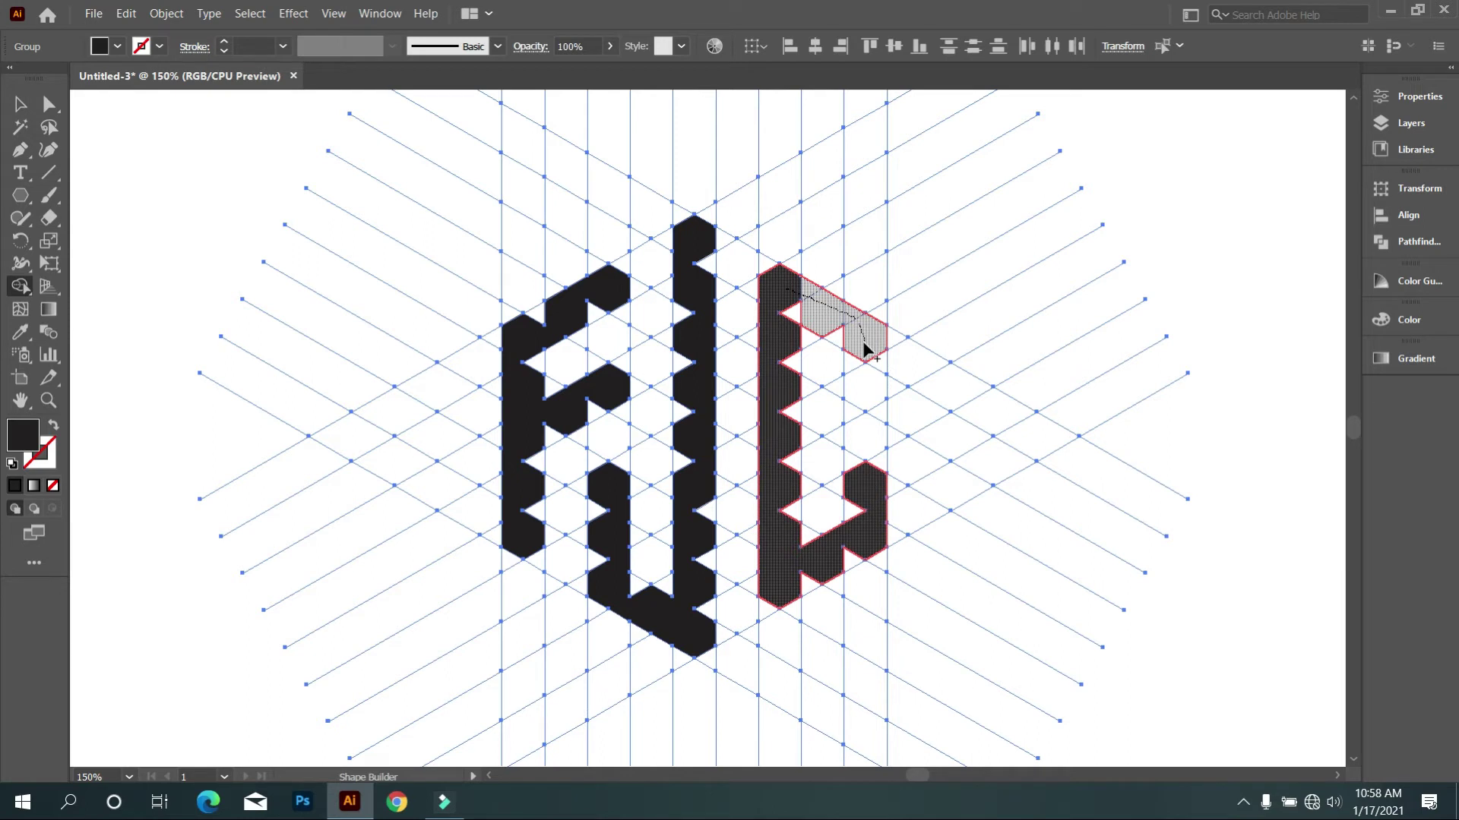
pyautogui.moveTo(866, 350); pyautogui.dragTo(868, 351)
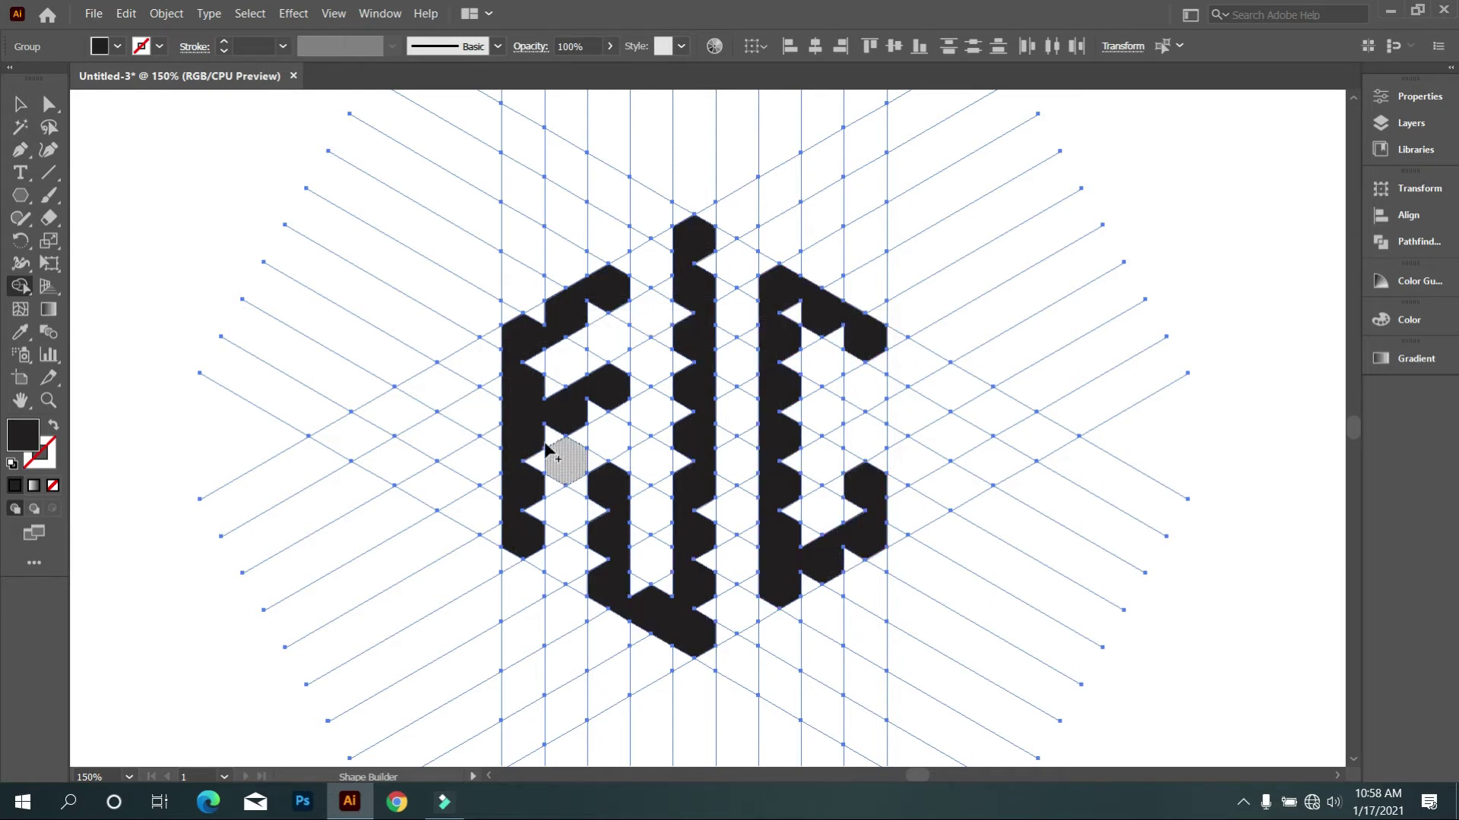
pyautogui.click(46, 176)
# Draw two horizontal cut lines across the C's middle and select the lettering with the grid
pyautogui.scroll(2, 1028, 456)
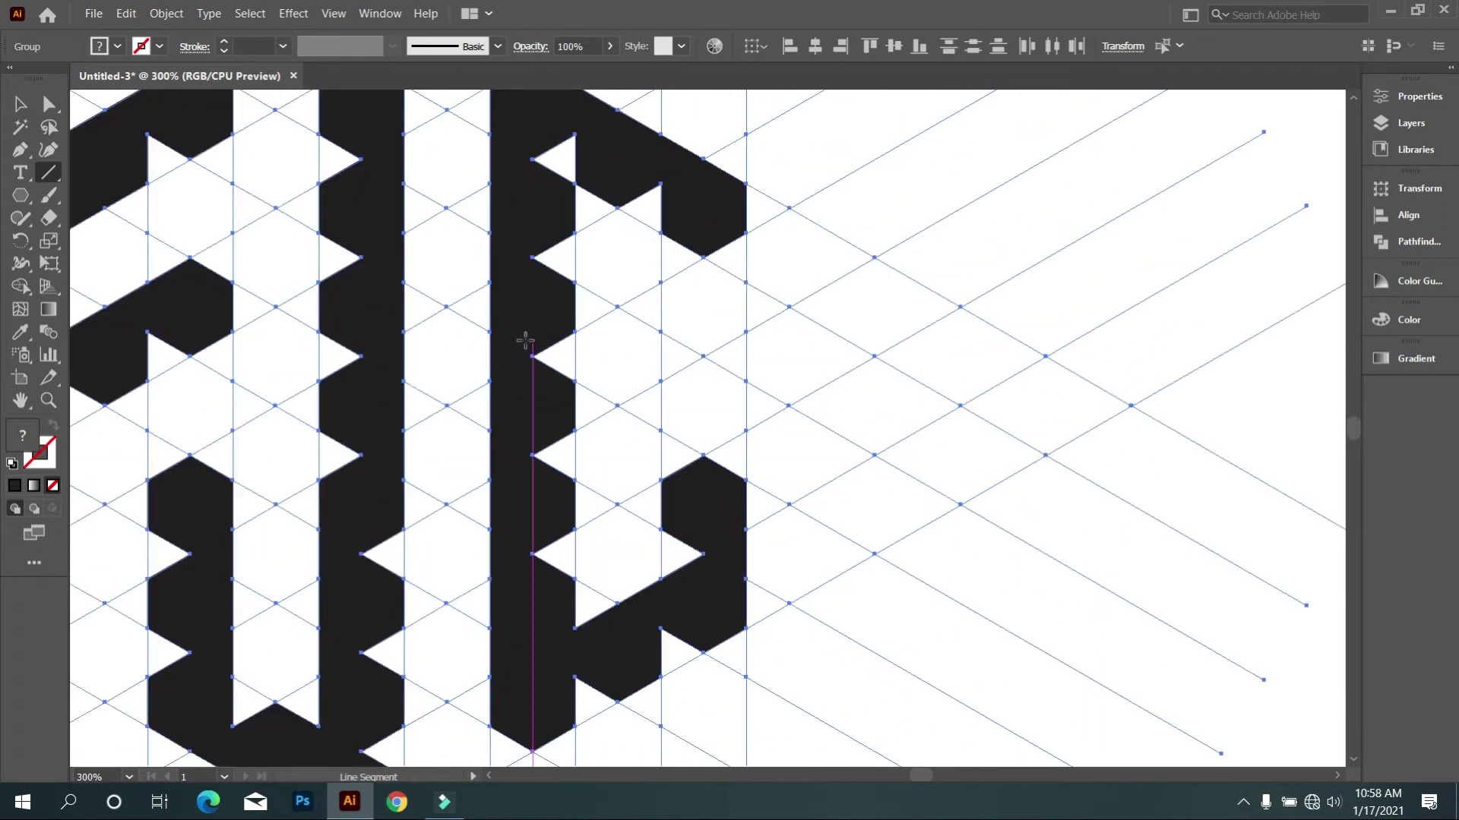
pyautogui.moveTo(455, 357); pyautogui.dragTo(963, 356)
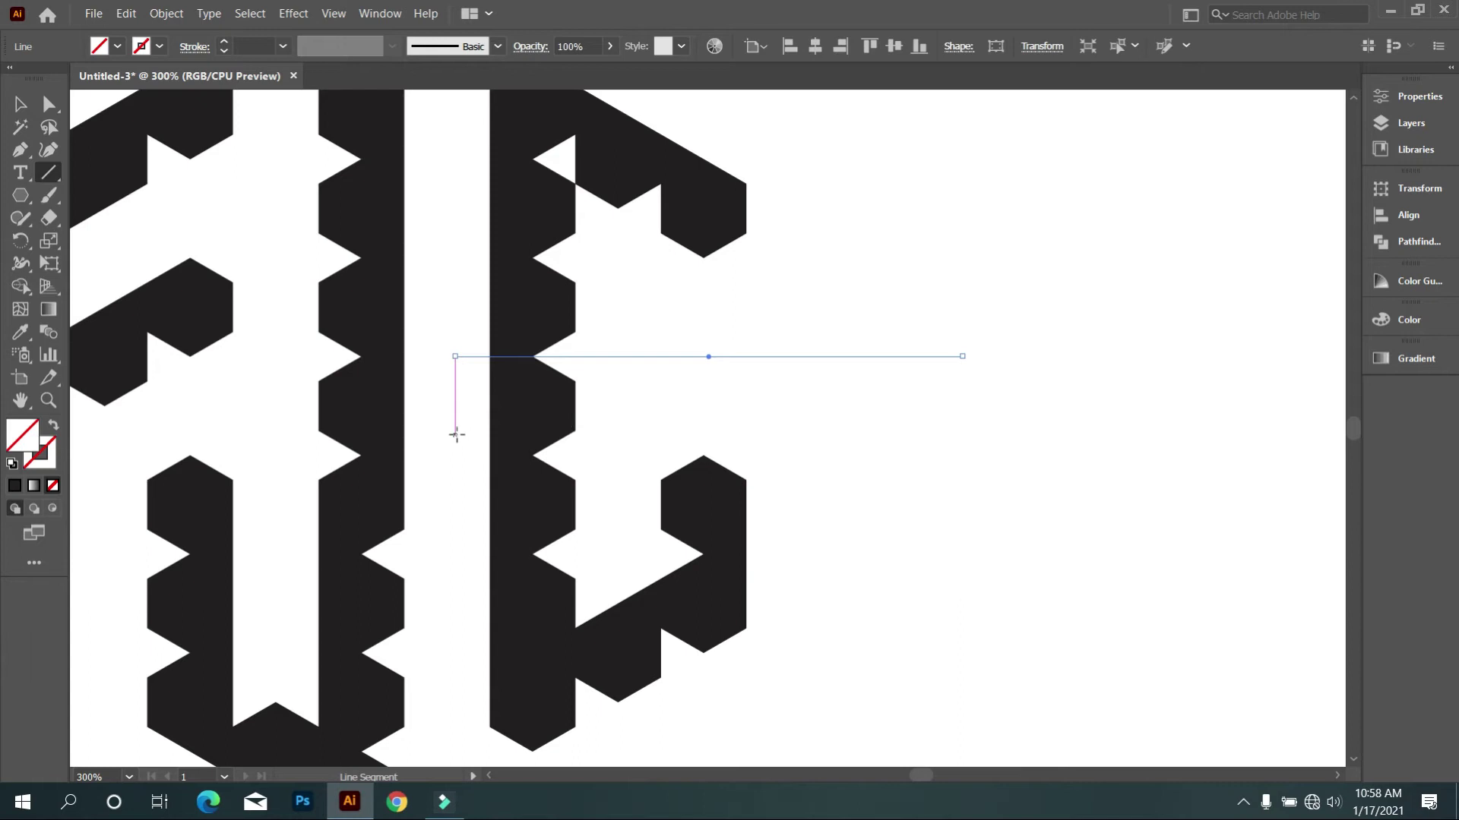
pyautogui.moveTo(454, 431); pyautogui.dragTo(985, 455)
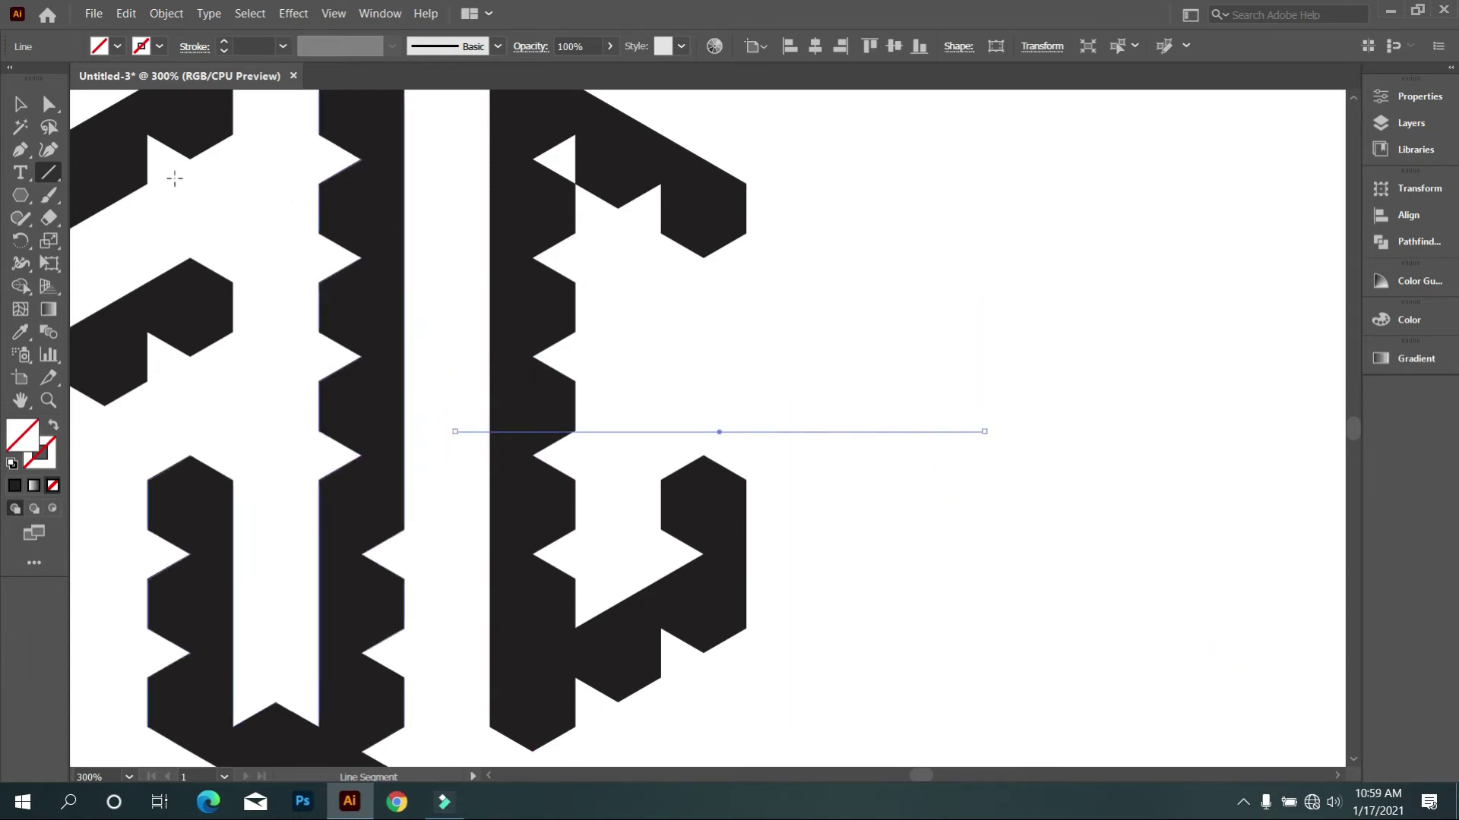
pyautogui.click(19, 106)
pyautogui.scroll(-2, 532, 304)
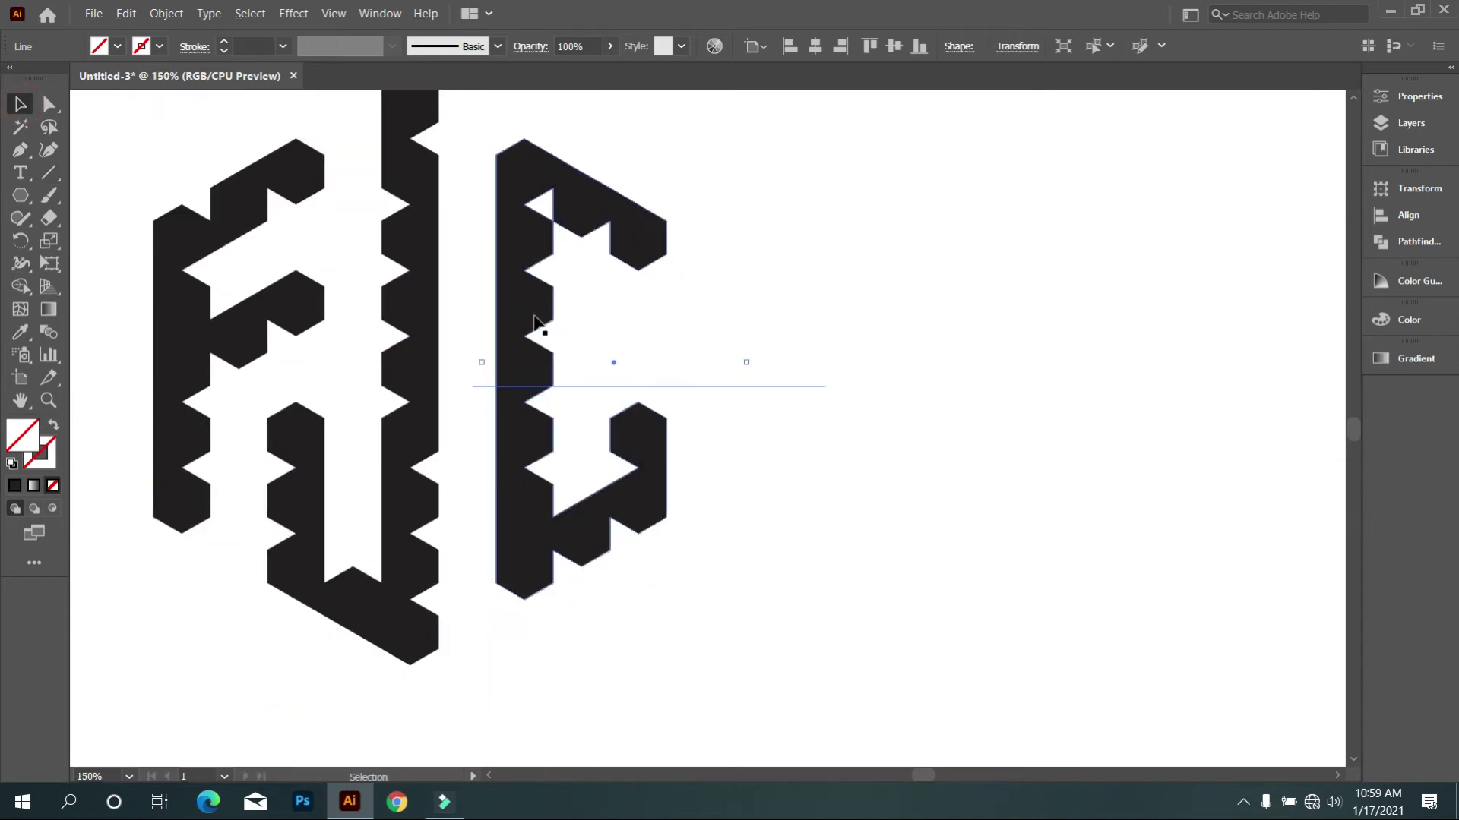
pyautogui.scroll(-1, 531, 304)
pyautogui.moveTo(255, 155); pyautogui.dragTo(967, 622)
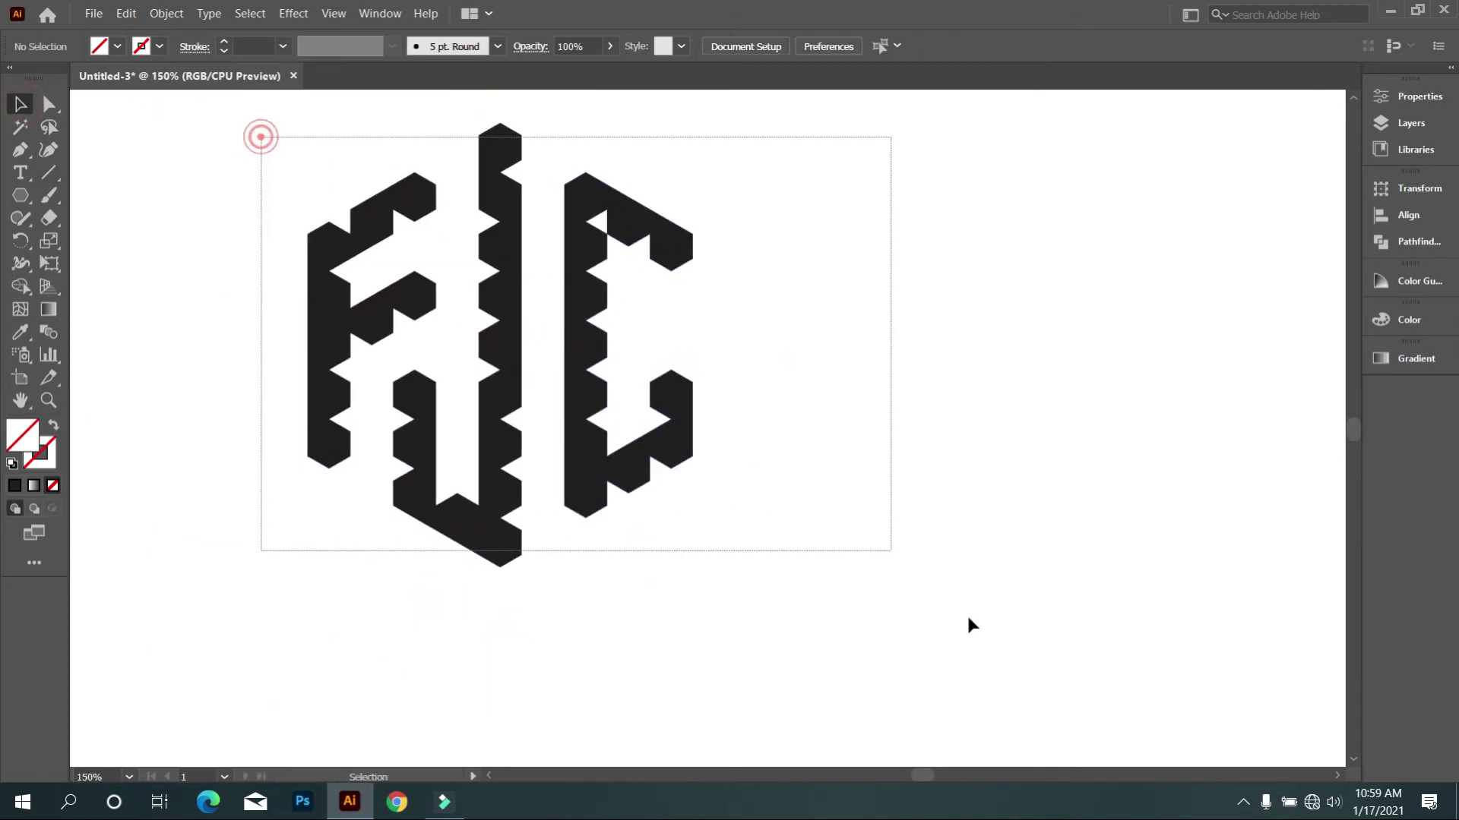
pyautogui.scroll(1, 658, 396)
pyautogui.scroll(1, 658, 397)
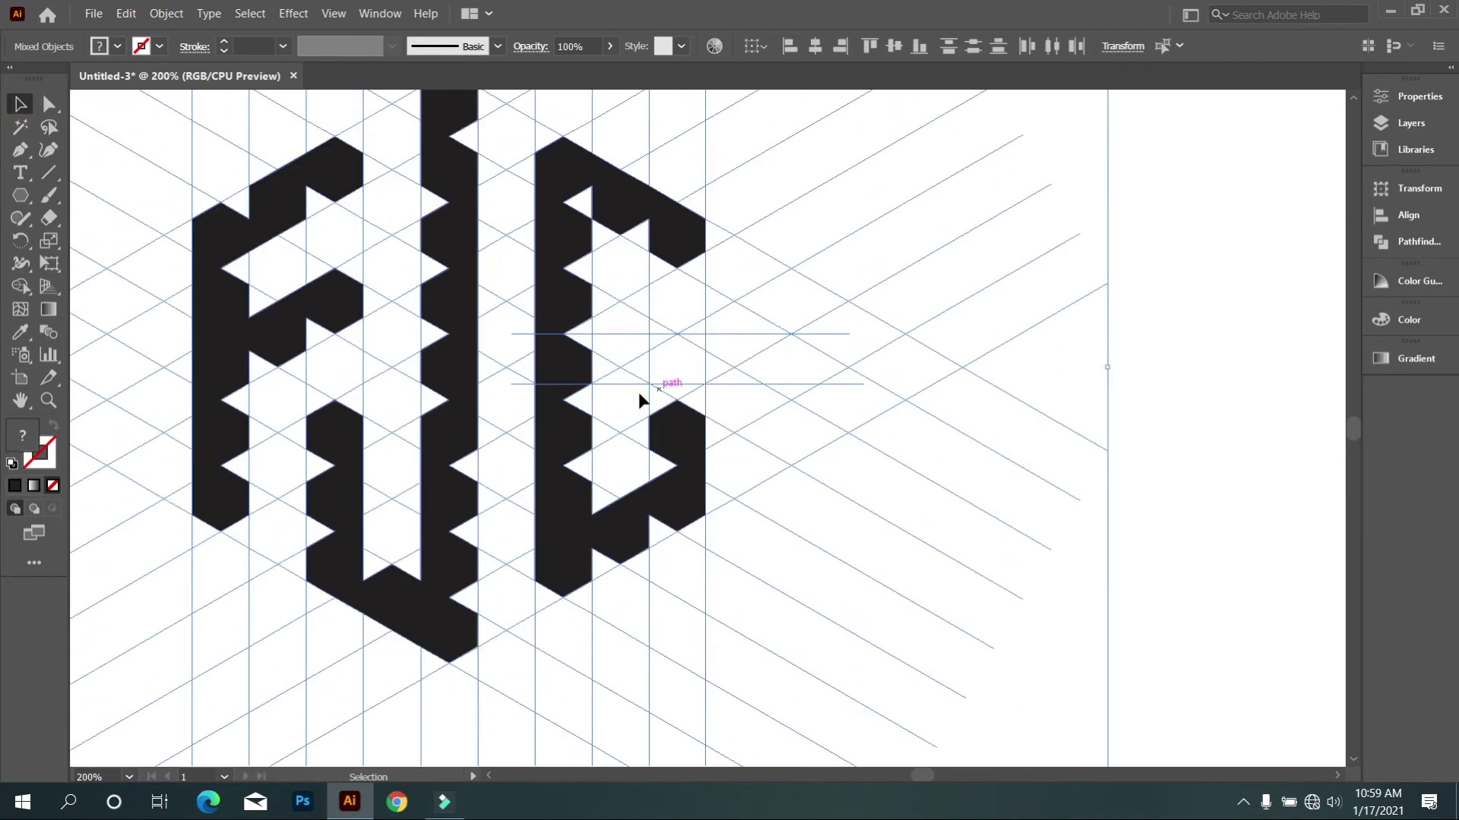
# Switch to Shape Builder with the fill swatch set to black
pyautogui.click(21, 286)
pyautogui.click(119, 47)
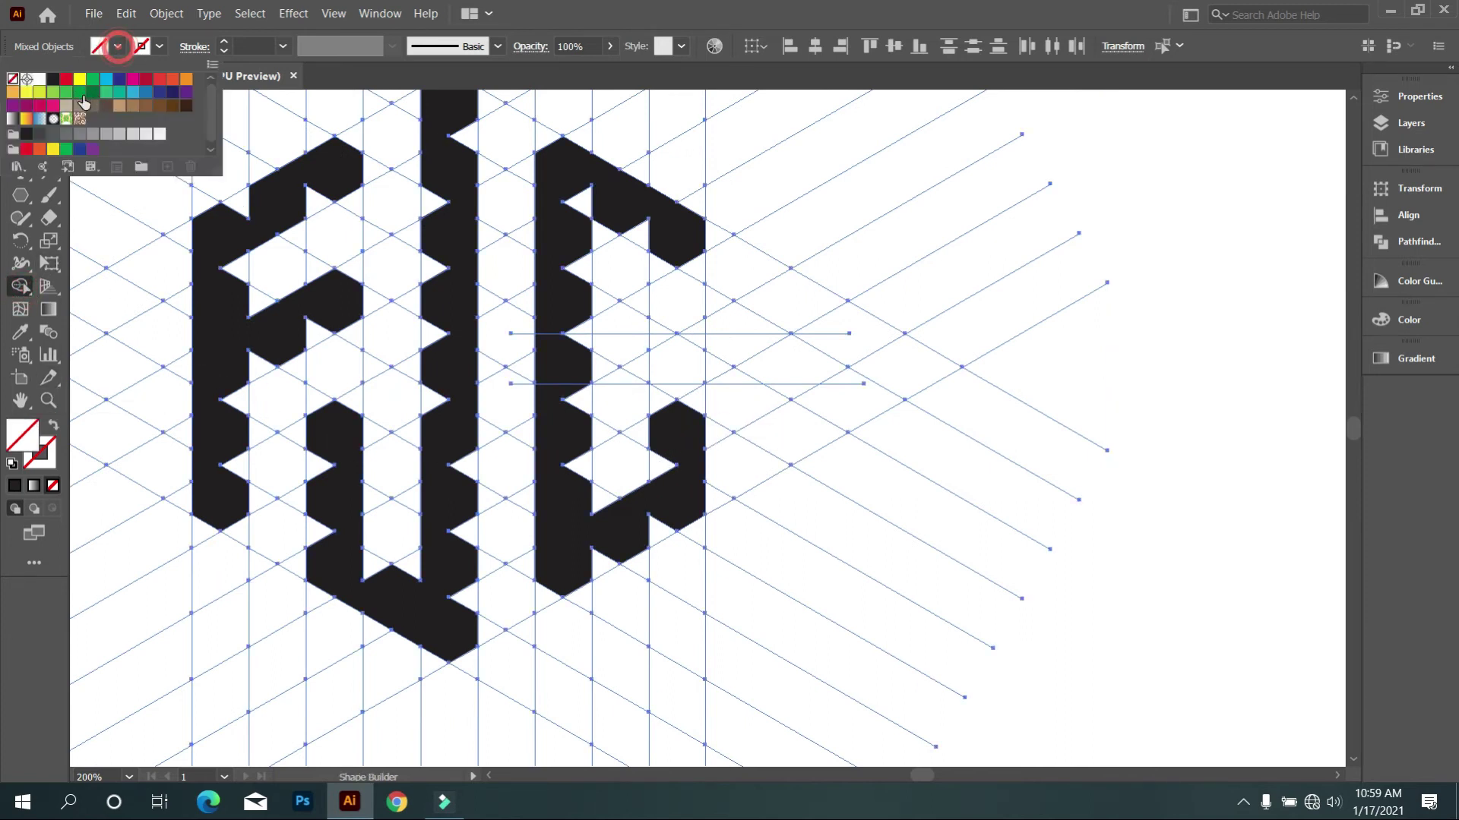
pyautogui.click(54, 79)
pyautogui.click(677, 315)
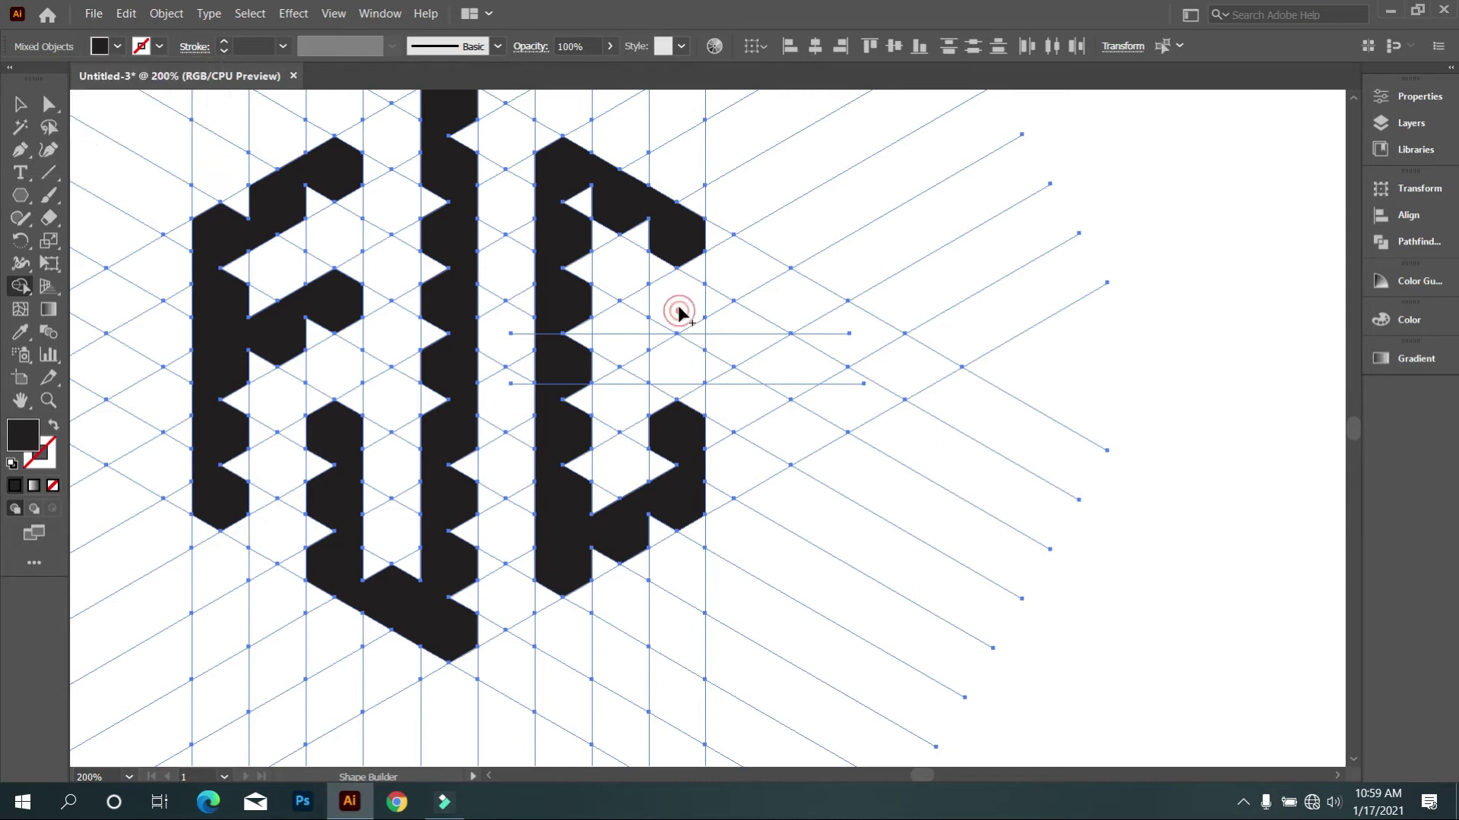
# Merge the C's pieces above and below the cut lines, leaving the gap between them
pyautogui.moveTo(682, 251); pyautogui.dragTo(682, 313)
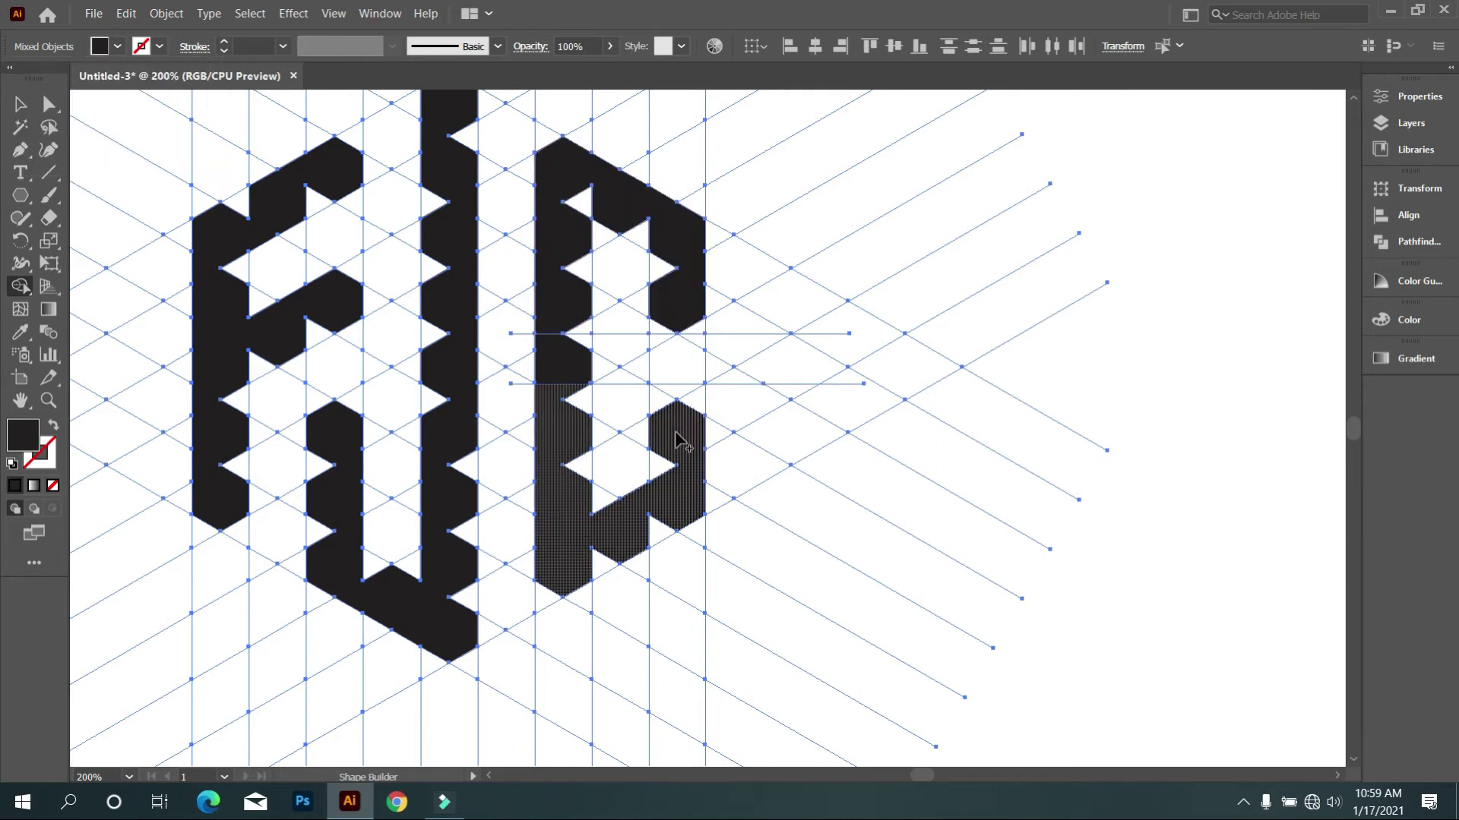
pyautogui.moveTo(675, 431); pyautogui.dragTo(681, 404)
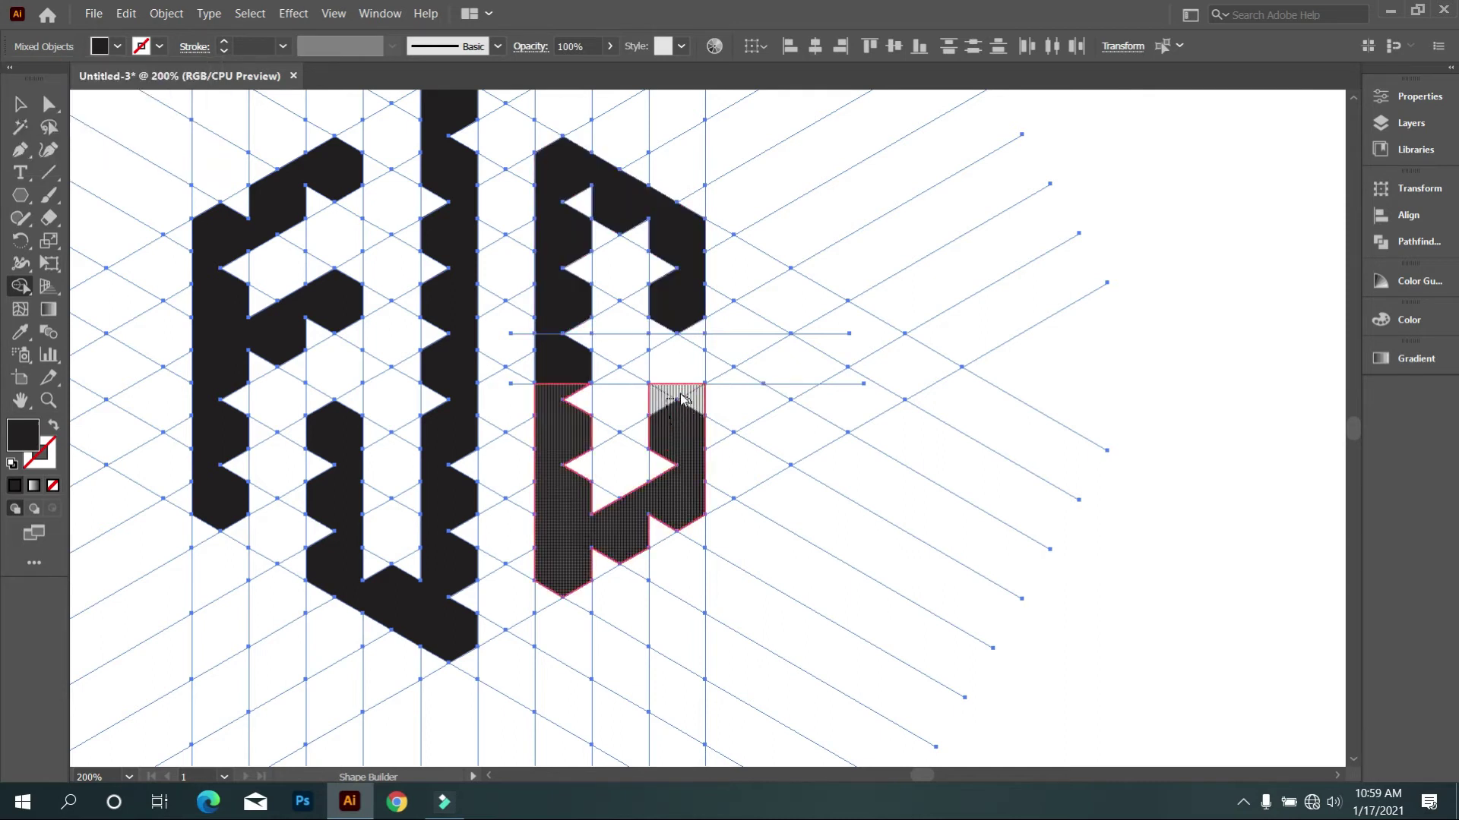
pyautogui.scroll(1, 678, 331)
pyautogui.moveTo(686, 279)
pyautogui.mouseDown()
pyautogui.moveTo(699, 325)
pyautogui.moveTo(650, 330)
pyautogui.mouseUp()
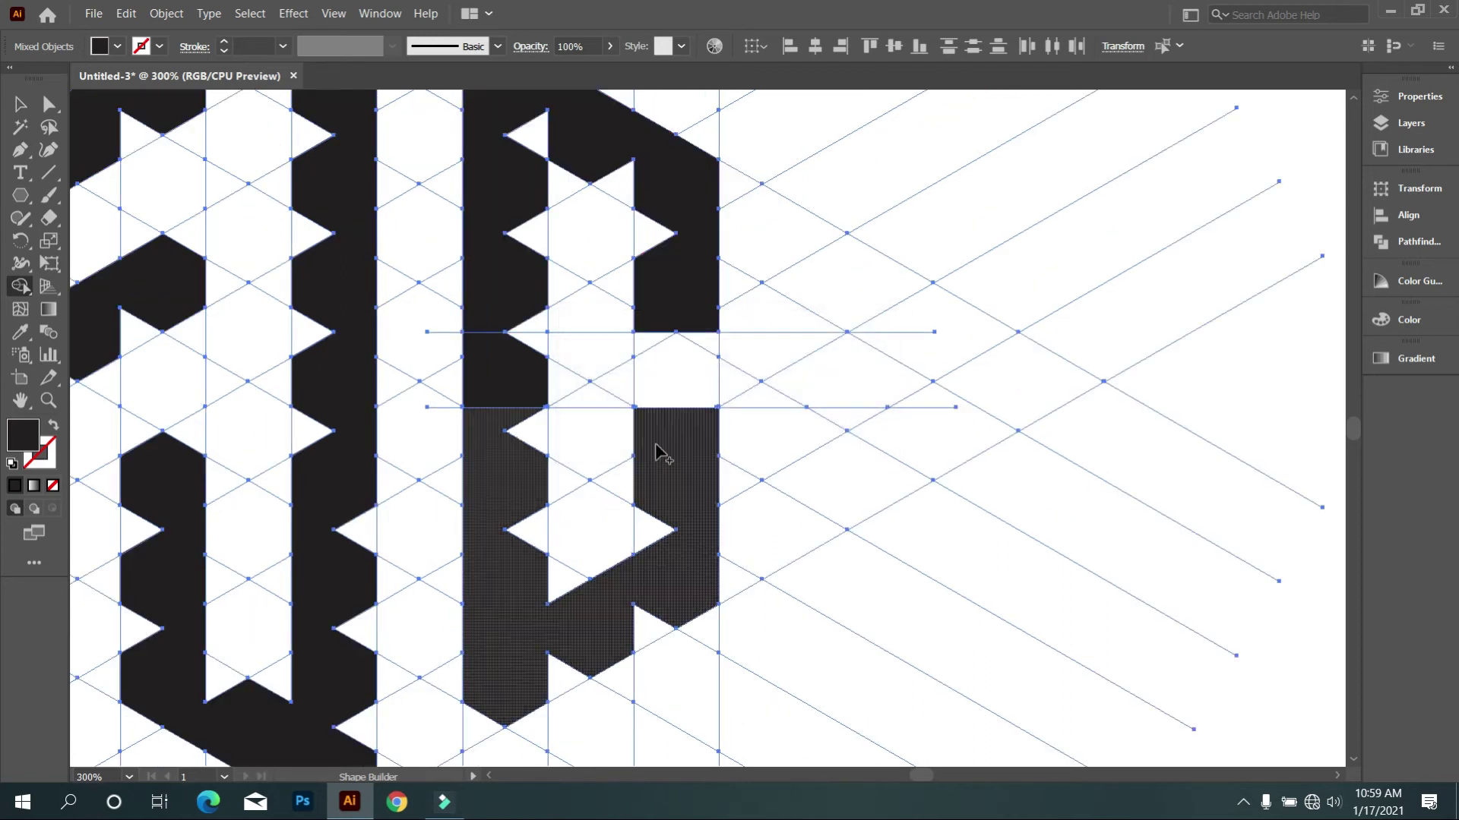
pyautogui.moveTo(483, 296)
pyautogui.mouseDown()
pyautogui.moveTo(509, 525)
pyautogui.moveTo(522, 530)
pyautogui.mouseUp()
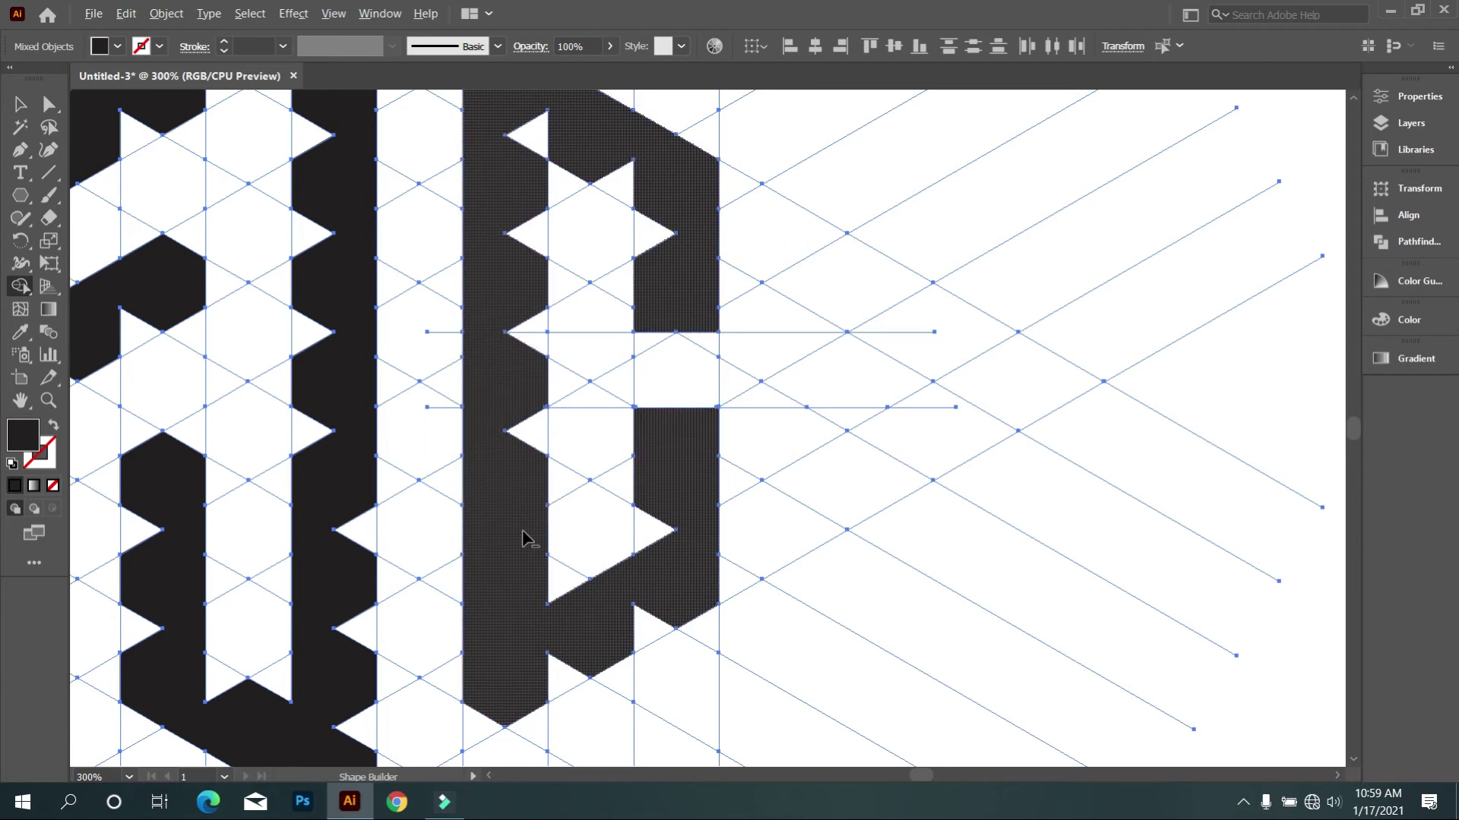
pyautogui.scroll(-1, 522, 530)
pyautogui.hscroll(-3, 589, 608)
pyautogui.scroll(1, 589, 607)
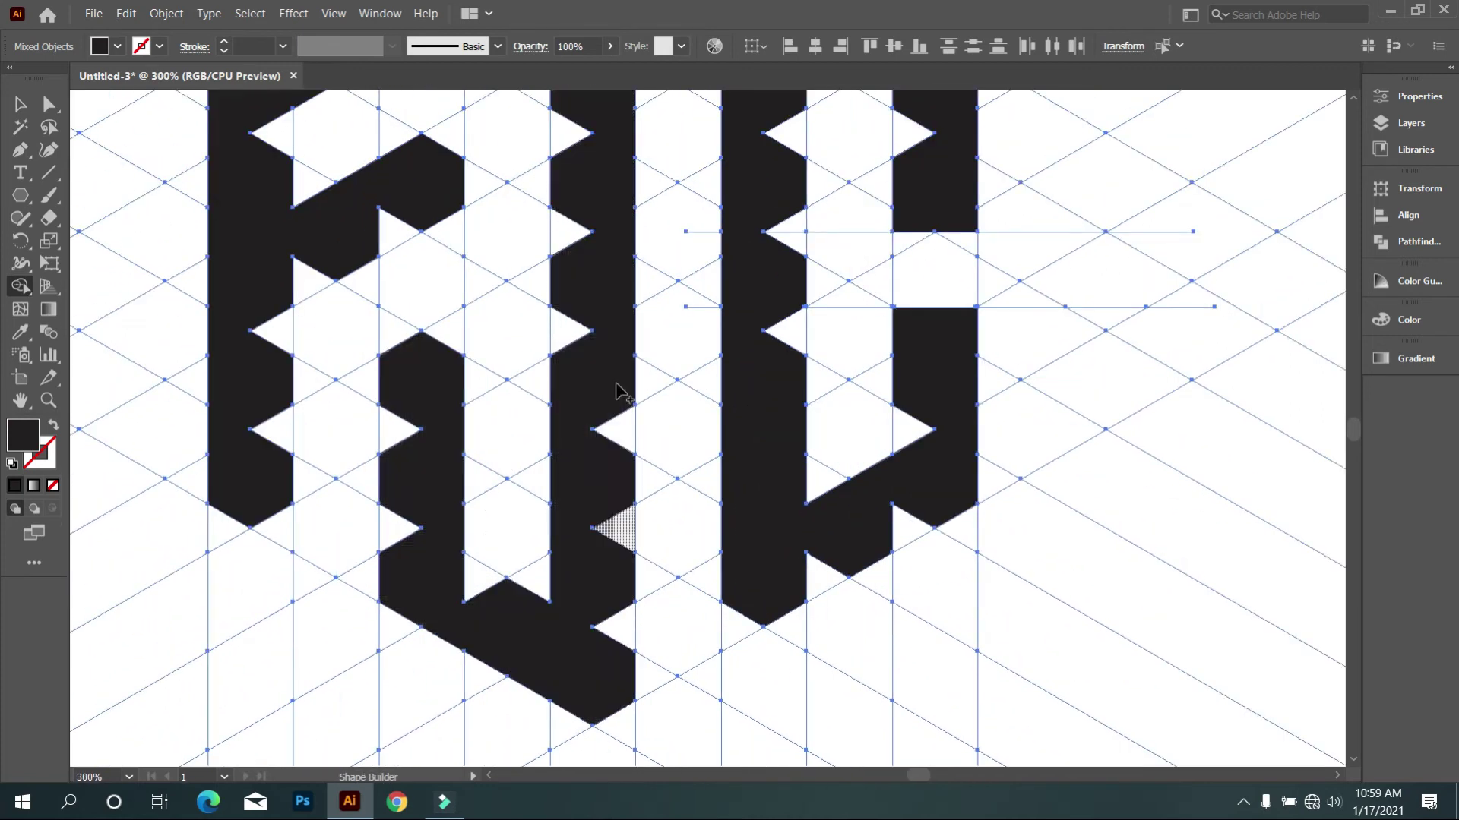
# Merge the J's stem, hook and notch pieces into one shape
pyautogui.moveTo(582, 186)
pyautogui.mouseDown()
pyautogui.moveTo(621, 655)
pyautogui.moveTo(472, 595)
pyautogui.moveTo(410, 534)
pyautogui.mouseUp()
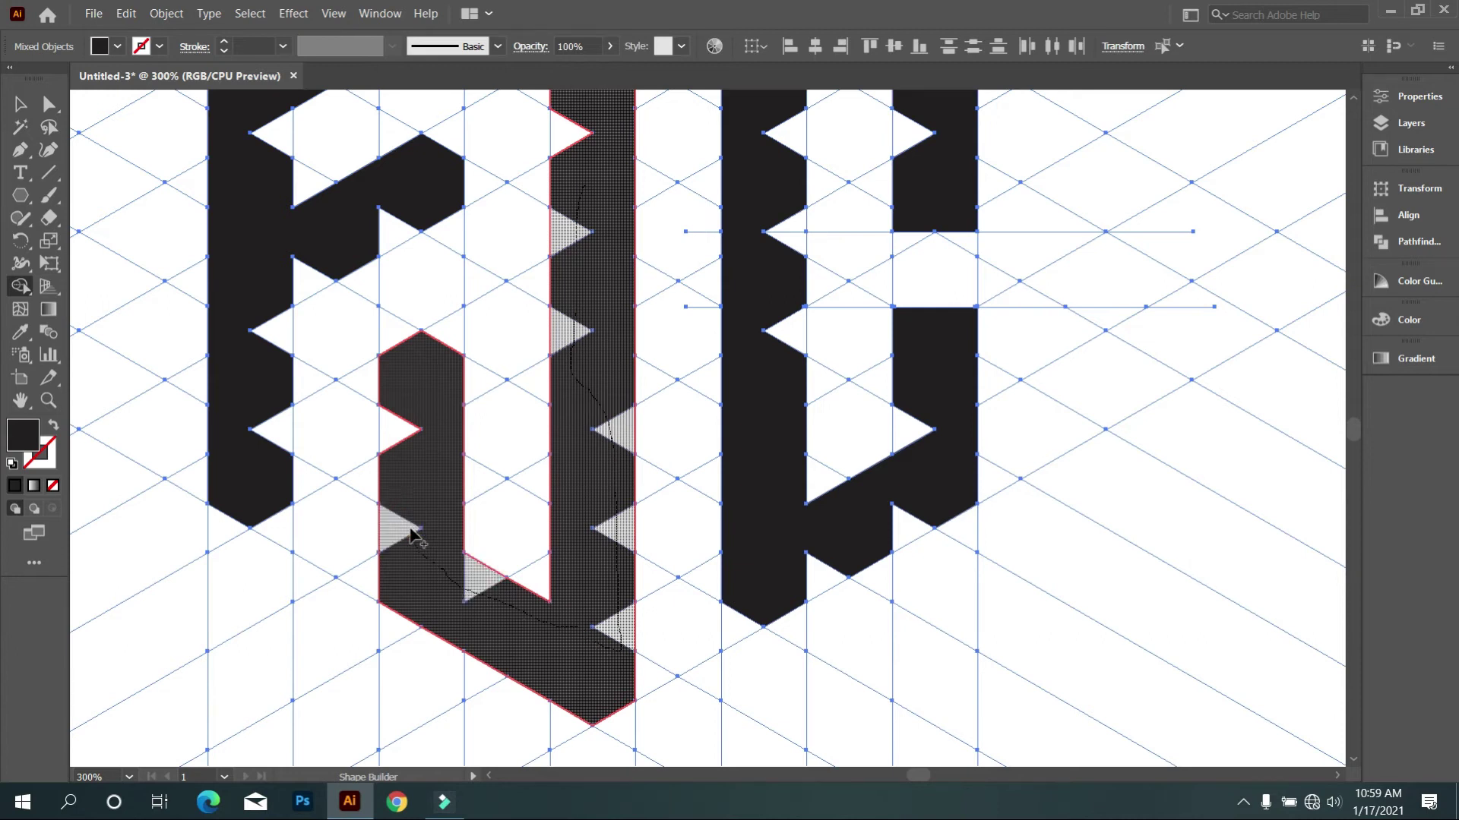
pyautogui.moveTo(412, 375); pyautogui.dragTo(412, 376)
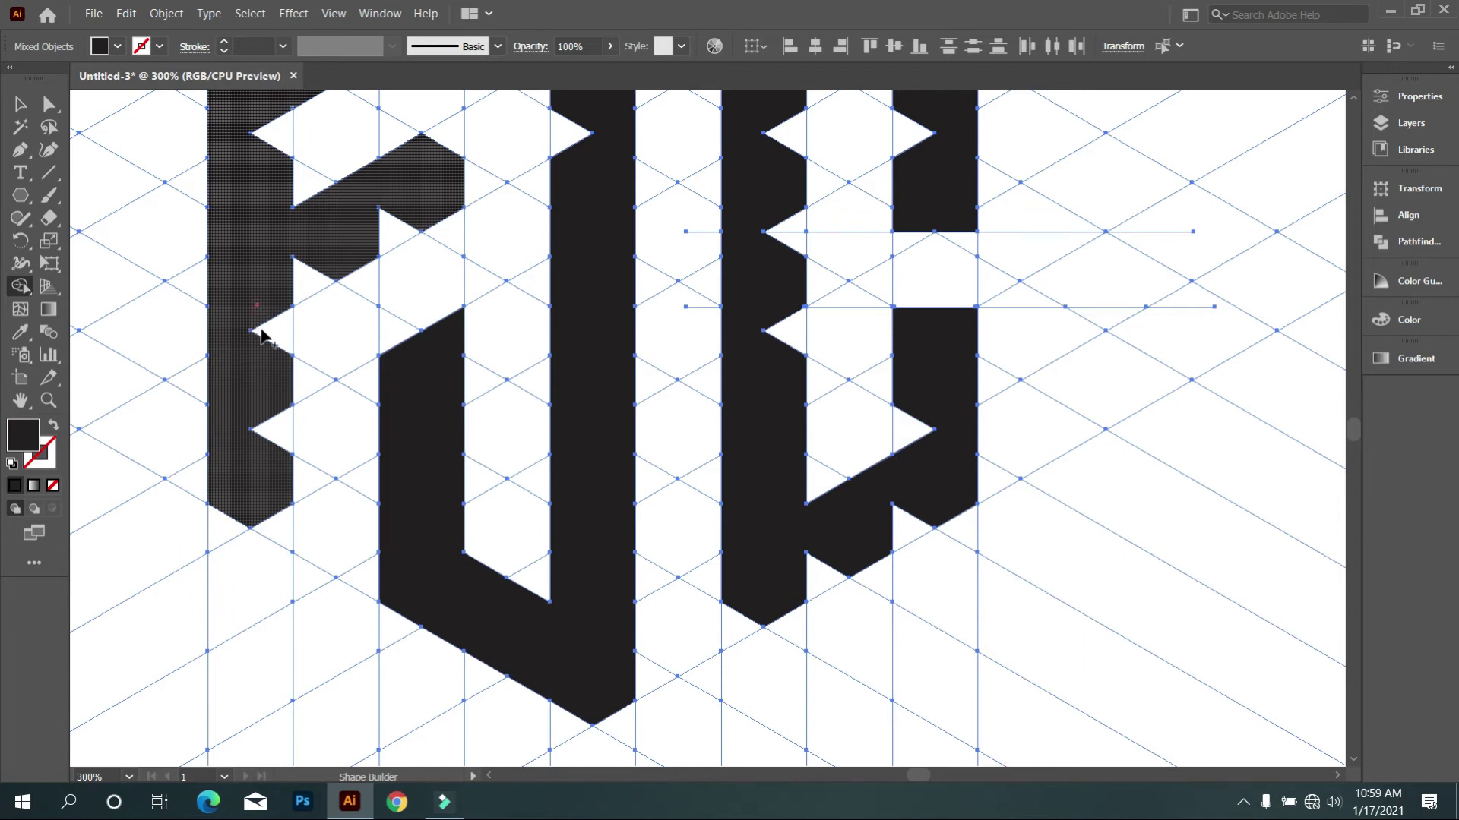
pyautogui.moveTo(260, 335); pyautogui.dragTo(272, 494)
pyautogui.scroll(2, 275, 334)
pyautogui.moveTo(271, 329); pyautogui.dragTo(339, 302)
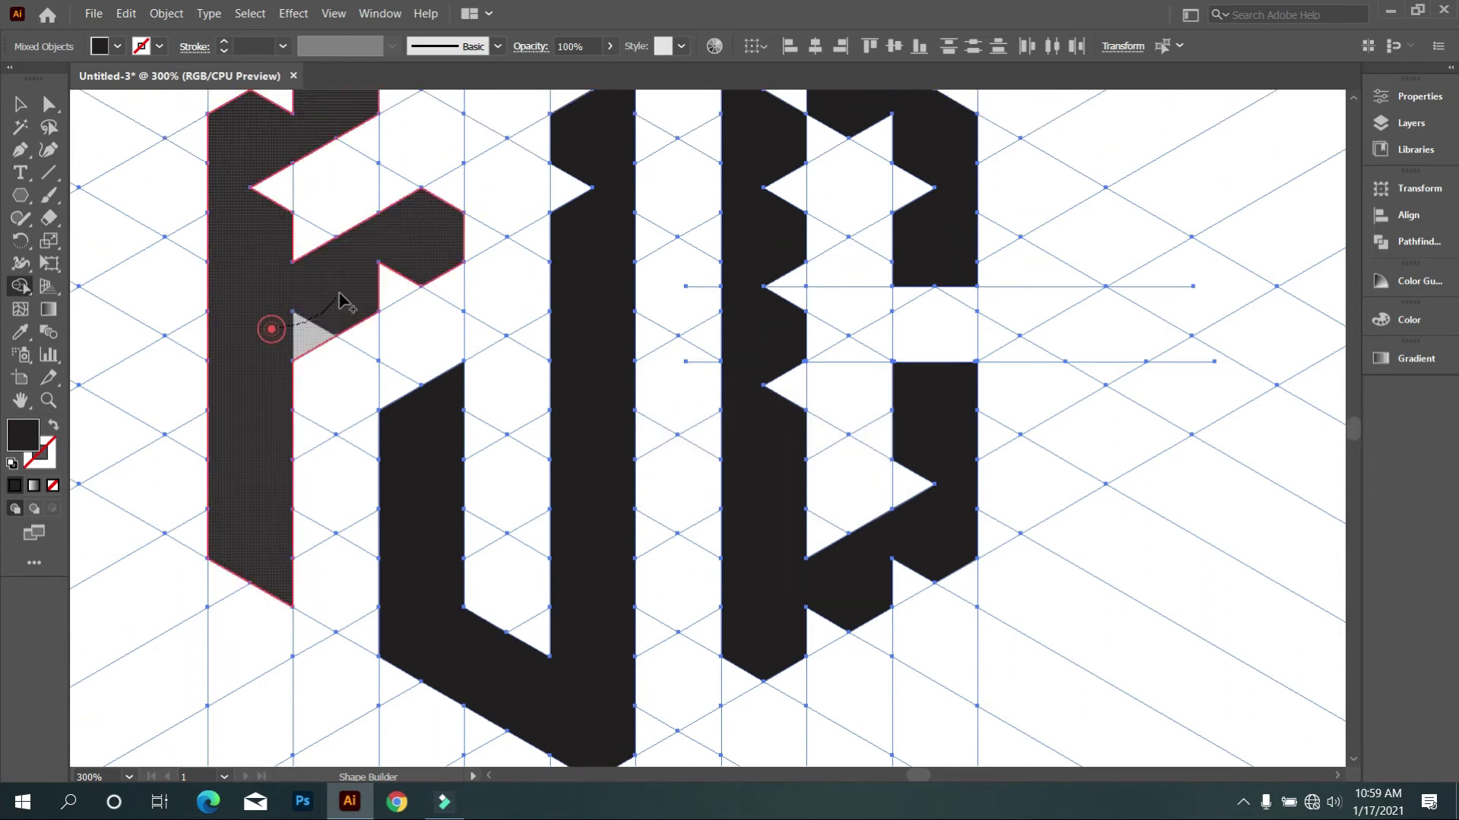
pyautogui.moveTo(426, 260); pyautogui.dragTo(430, 261)
# Merge the remaining notch pieces of the F and J into solid letterforms
pyautogui.scroll(2, 420, 297)
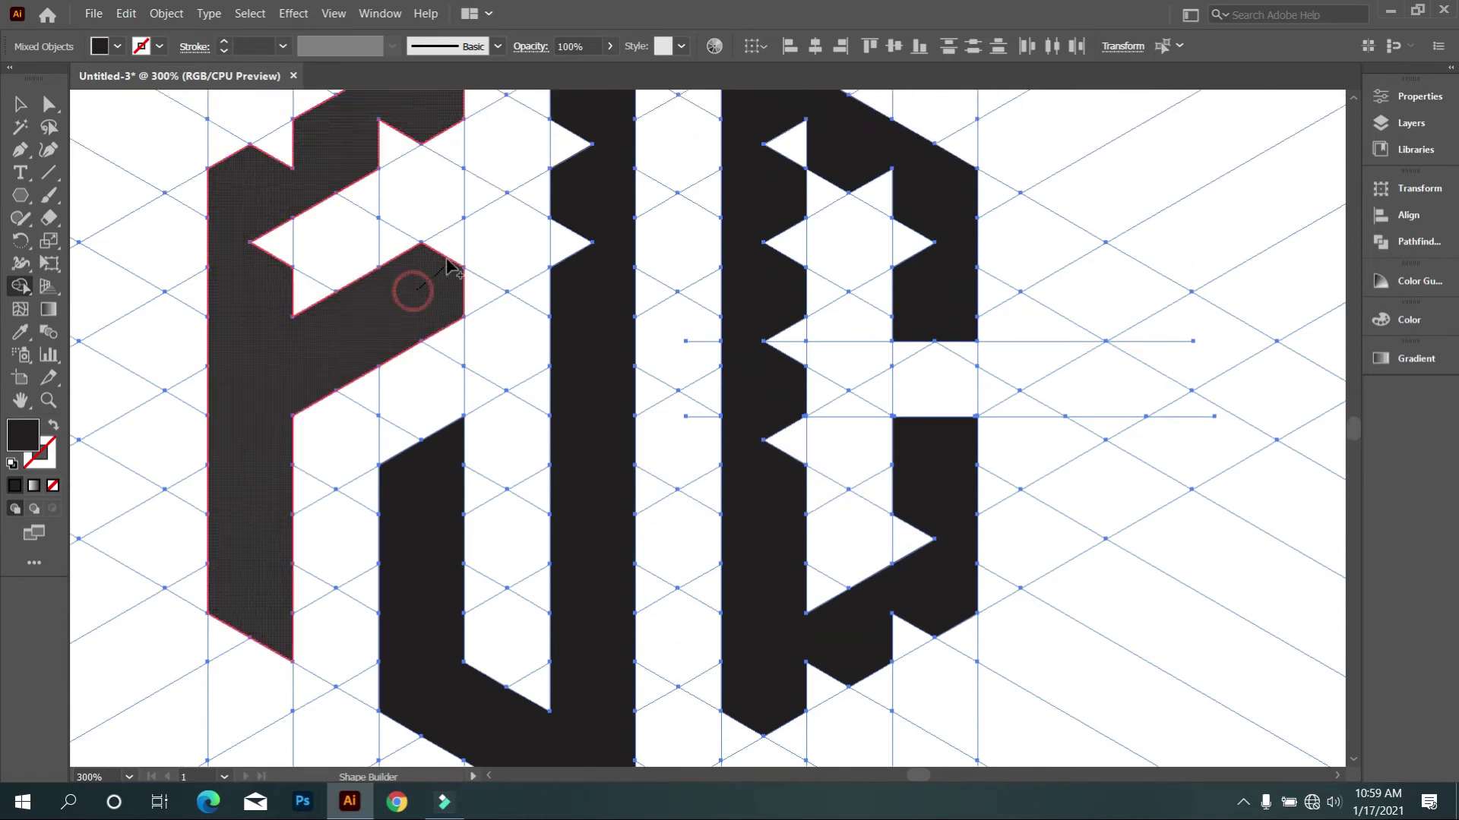
pyautogui.scroll(2, 425, 300)
pyautogui.moveTo(262, 260)
pyautogui.mouseDown()
pyautogui.moveTo(323, 193)
pyautogui.moveTo(421, 161)
pyautogui.mouseUp()
pyautogui.scroll(2, 423, 221)
pyautogui.moveTo(421, 217); pyautogui.dragTo(449, 164)
pyautogui.scroll(3, 532, 205)
pyautogui.moveTo(600, 209)
pyautogui.mouseDown()
pyautogui.moveTo(575, 323)
pyautogui.moveTo(571, 465)
pyautogui.mouseUp()
pyautogui.scroll(-10, 590, 462)
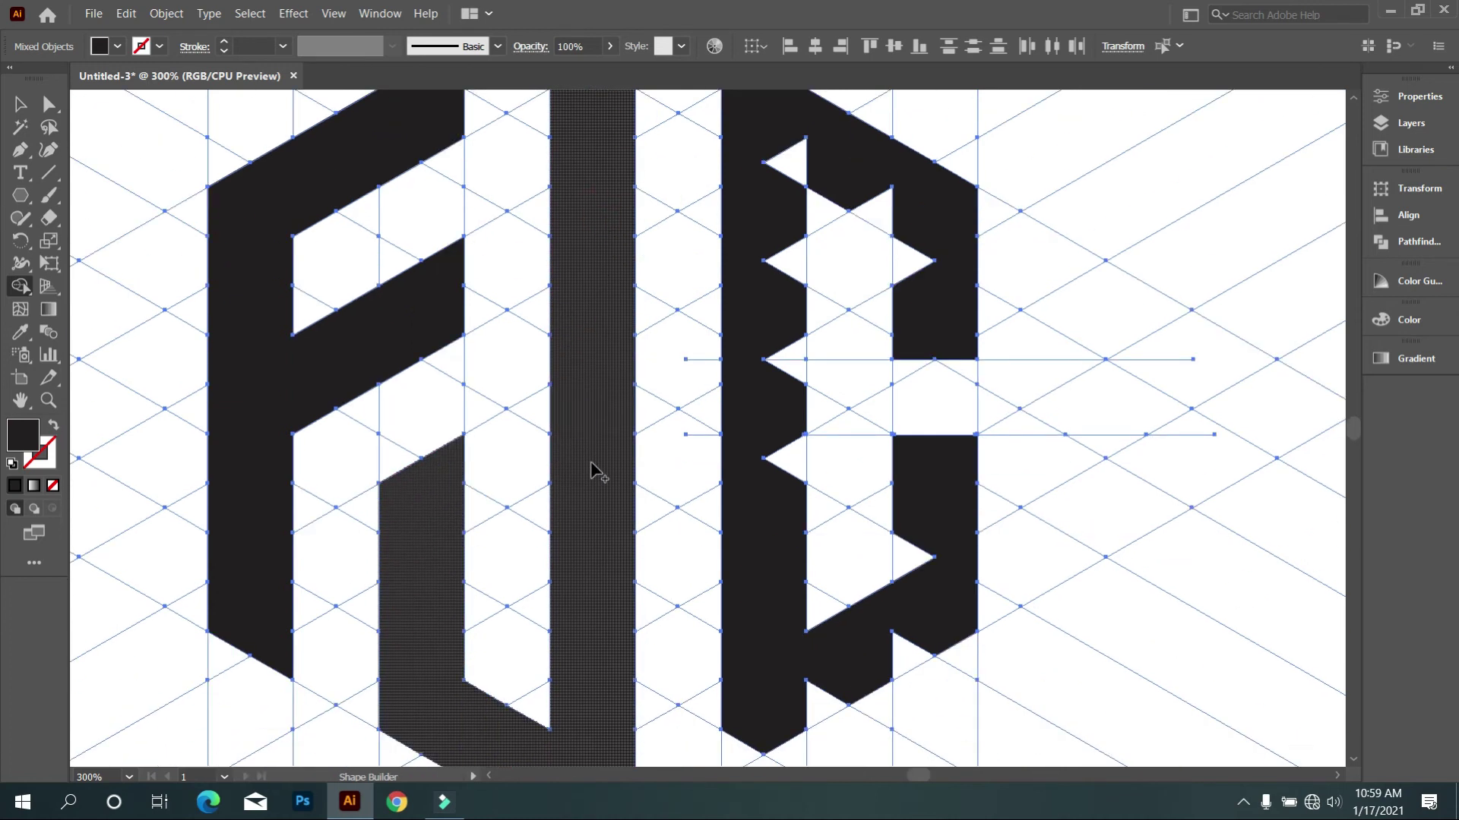
pyautogui.scroll(-2, 591, 477)
pyautogui.scroll(9, 812, 358)
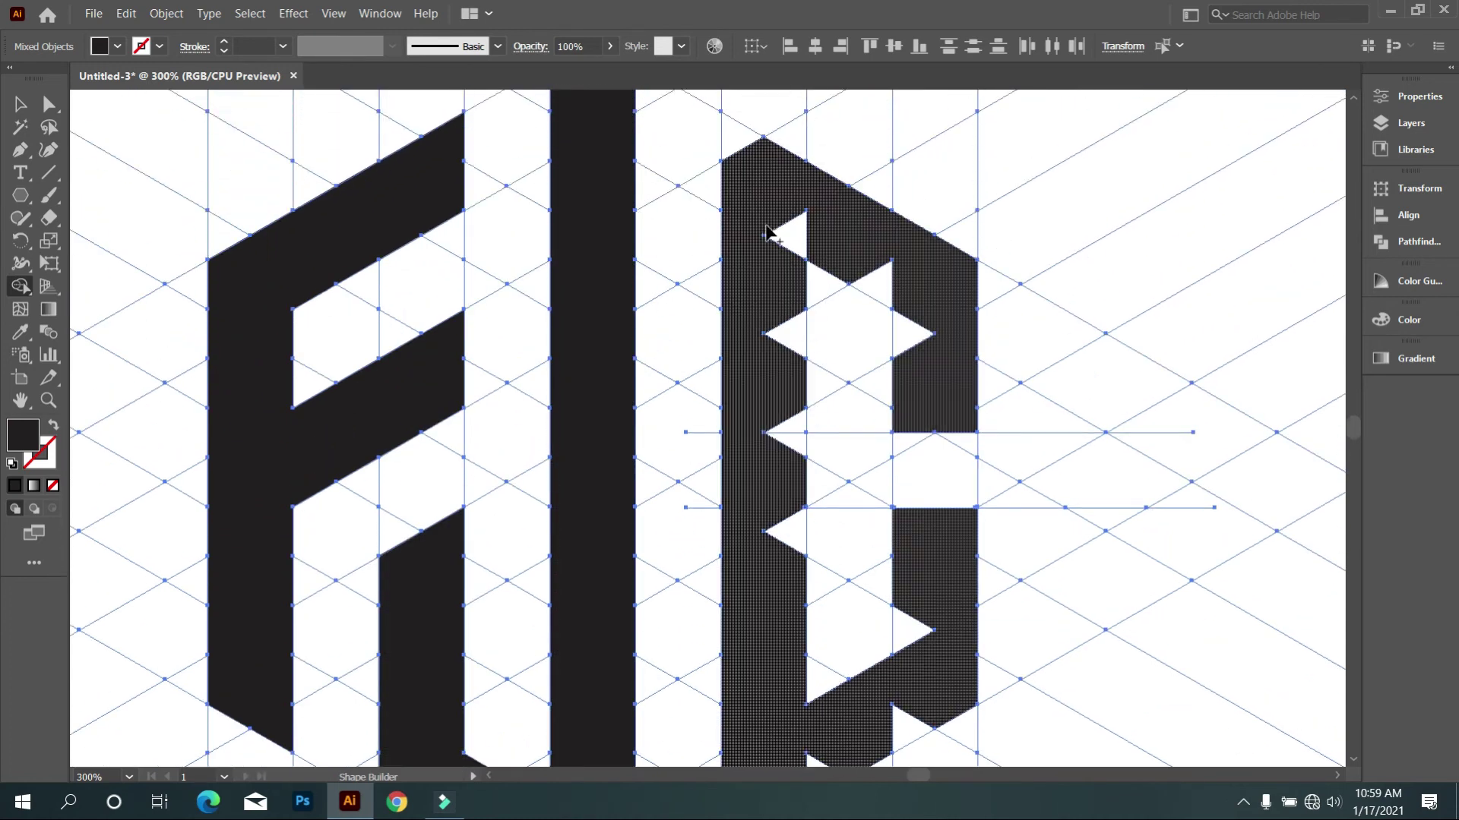
# Merge the C's left, bottom and upper notch triangles into its solid shape
pyautogui.moveTo(770, 202)
pyautogui.mouseDown()
pyautogui.moveTo(763, 450)
pyautogui.moveTo(785, 405)
pyautogui.mouseUp()
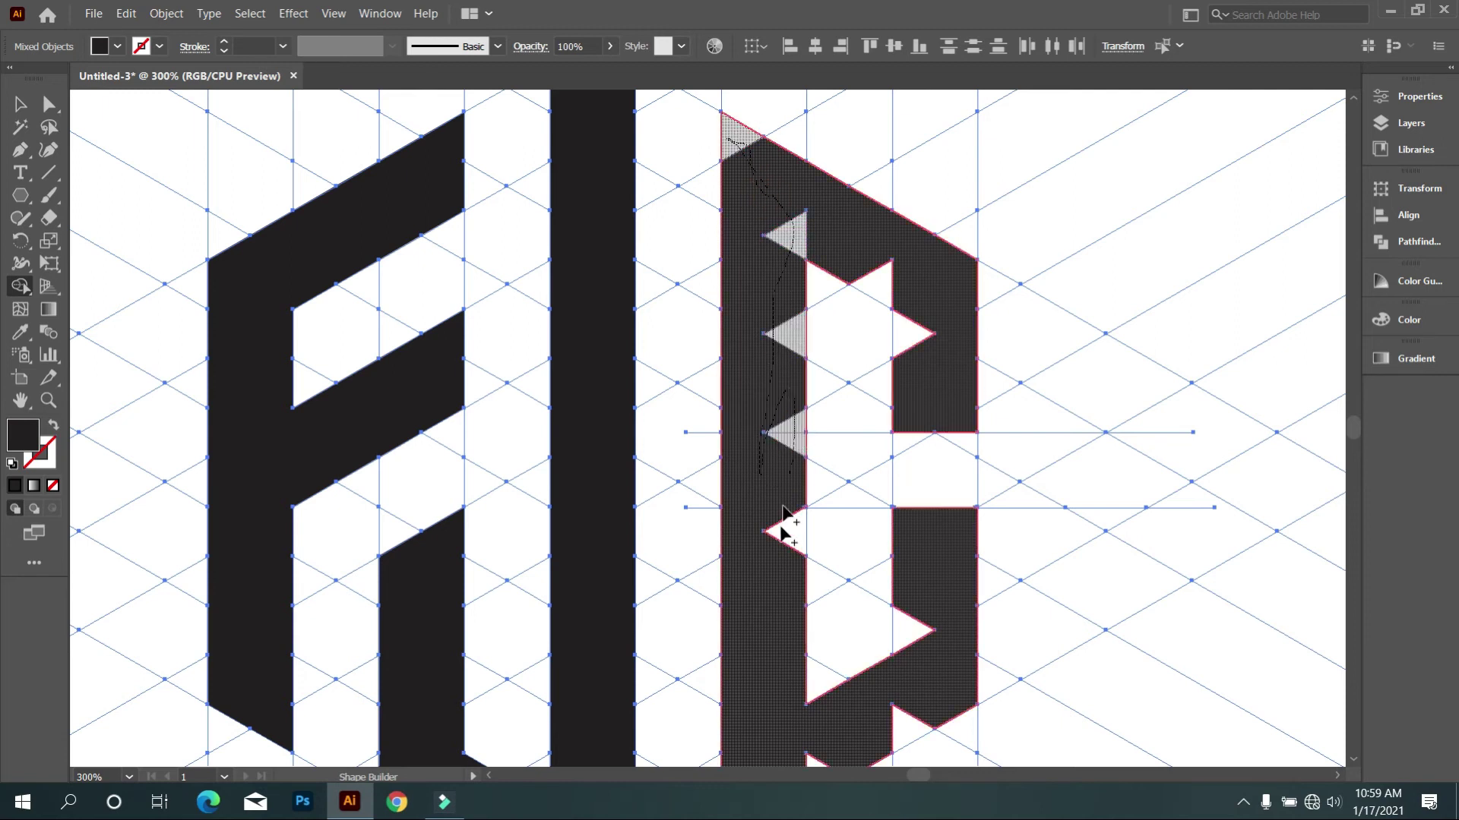
pyautogui.moveTo(784, 511); pyautogui.dragTo(782, 532)
pyautogui.scroll(-2, 790, 532)
pyautogui.scroll(-2, 792, 597)
pyautogui.moveTo(781, 610)
pyautogui.mouseDown()
pyautogui.moveTo(767, 654)
pyautogui.moveTo(945, 558)
pyautogui.moveTo(929, 488)
pyautogui.mouseUp()
pyautogui.scroll(2, 934, 425)
pyautogui.moveTo(864, 190)
pyautogui.mouseDown()
pyautogui.moveTo(935, 289)
pyautogui.moveTo(923, 312)
pyautogui.mouseUp()
pyautogui.scroll(1, 922, 312)
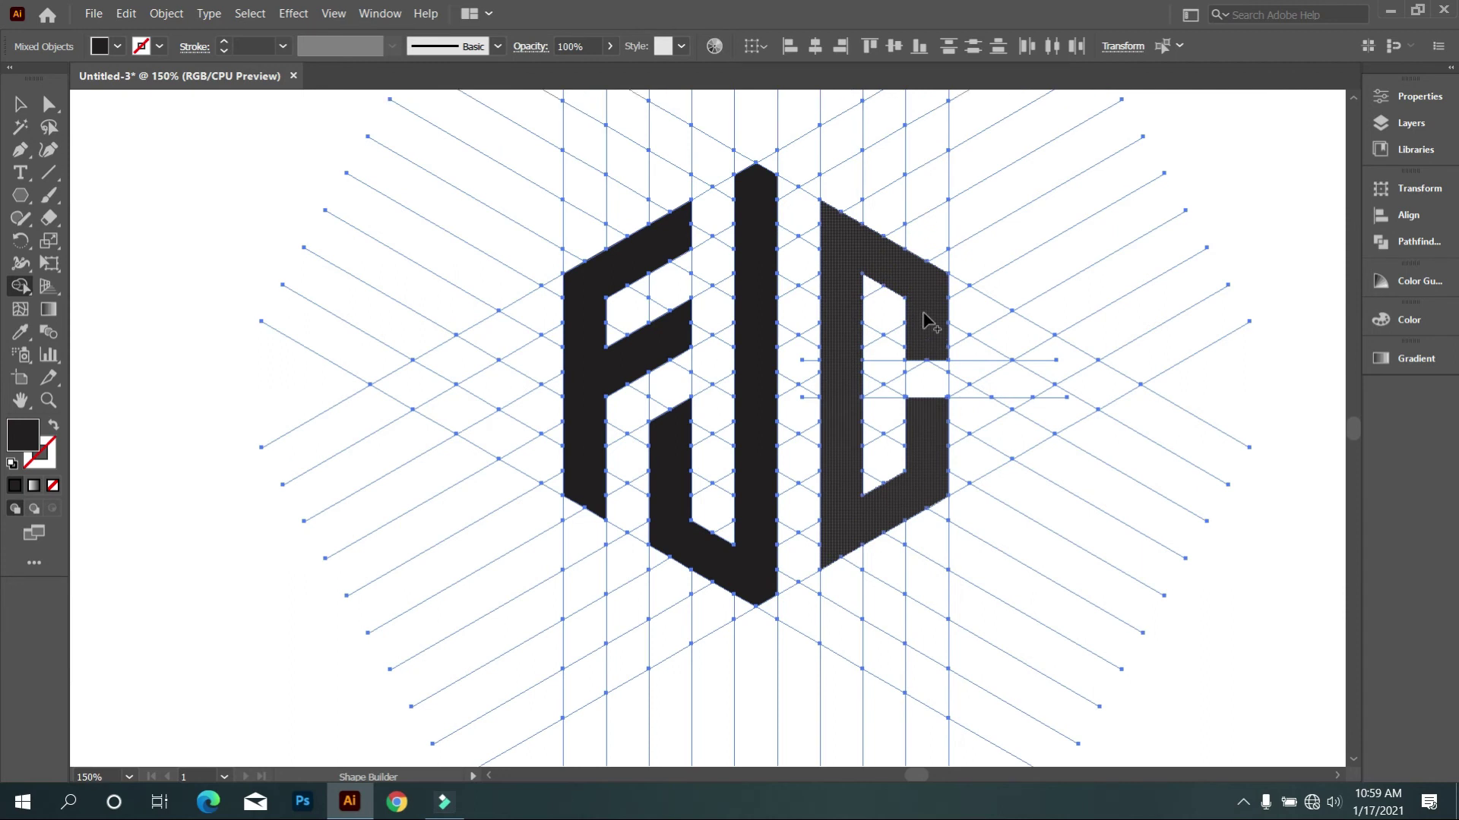
pyautogui.keyDown('alt'); pyautogui.scroll(-1, 927, 316); pyautogui.keyUp('alt')
# Ungroup the letters from the grid lines
pyautogui.click(21, 105)
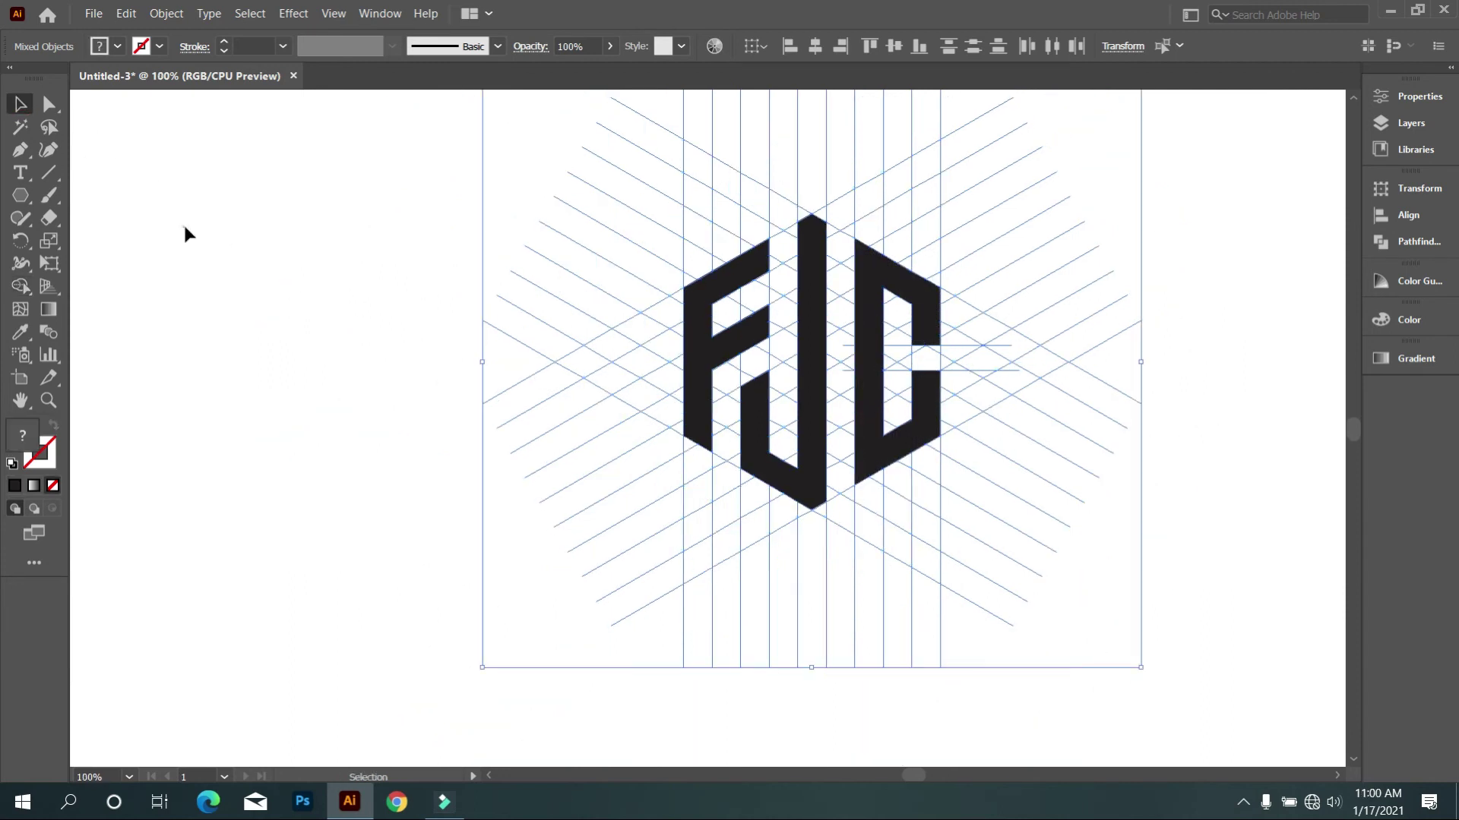
pyautogui.click(184, 222)
pyautogui.click(725, 380)
pyautogui.rightClick(725, 379)
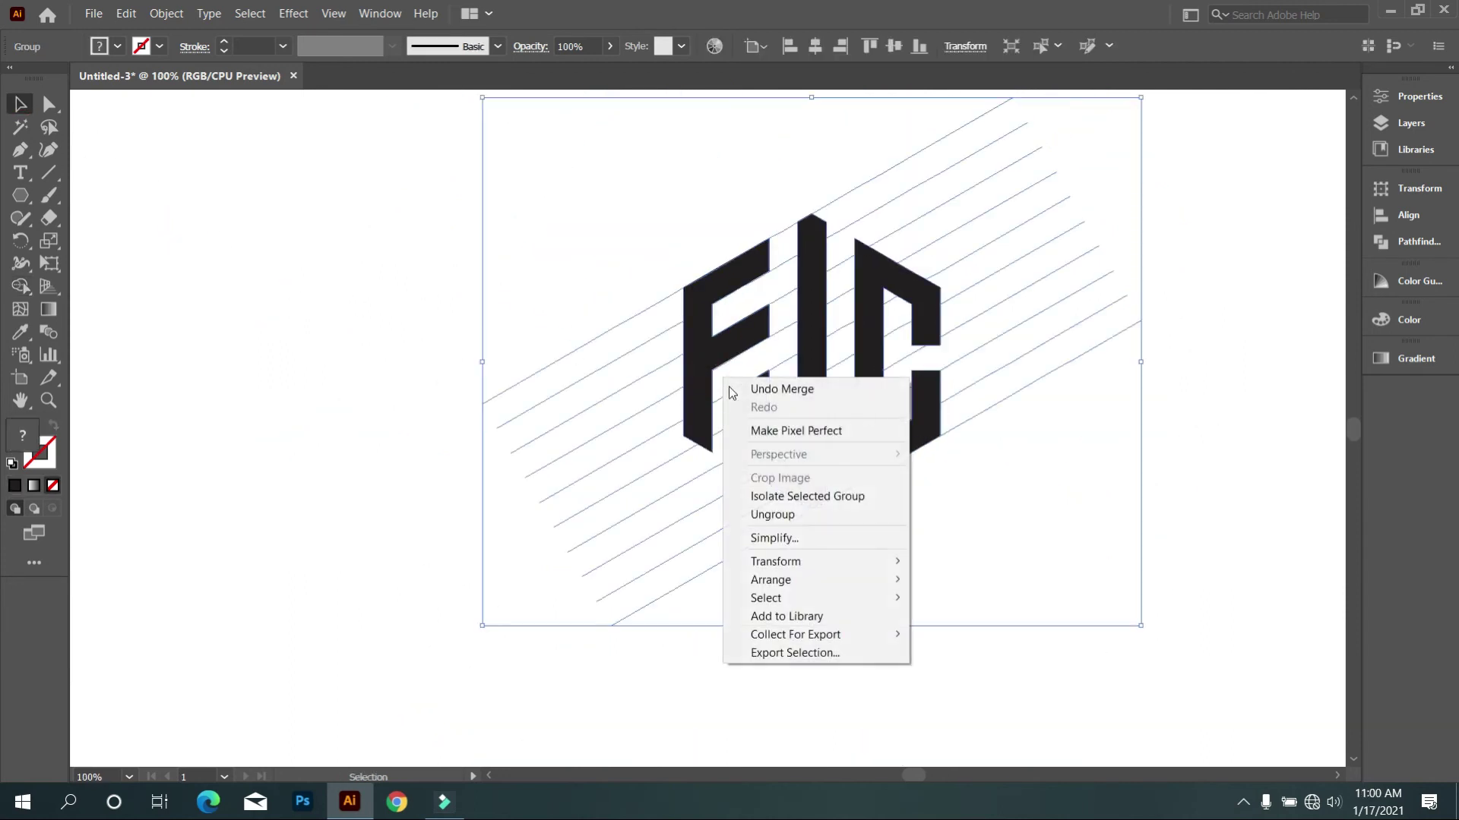
pyautogui.click(790, 511)
pyautogui.click(390, 329)
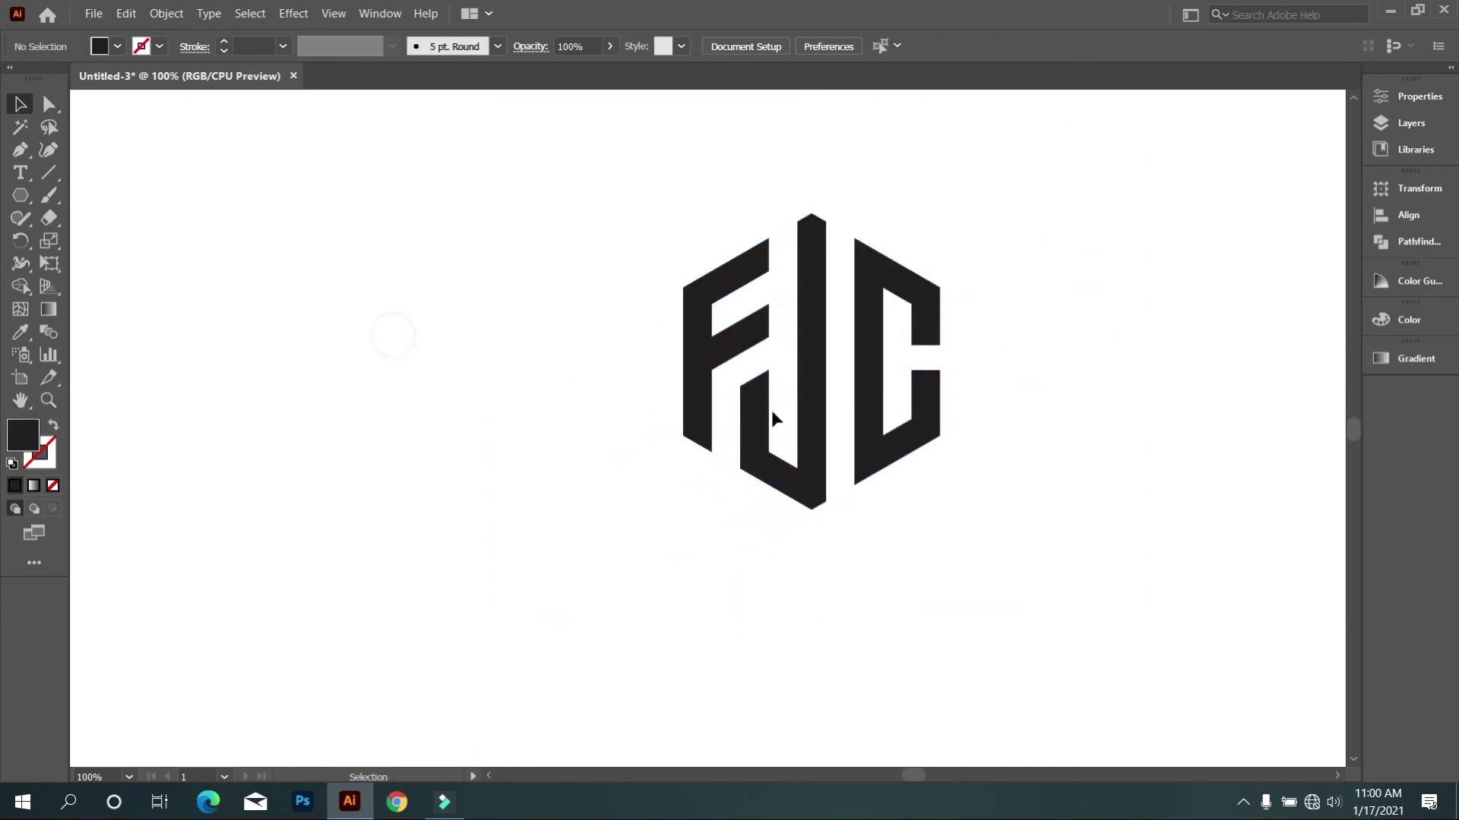
# Move the F, J and C aside, delete the leftover grid lines, then recentre the letters
pyautogui.click(695, 380)
pyautogui.keyDown('shift'); pyautogui.click(794, 497); pyautogui.keyUp('shift')
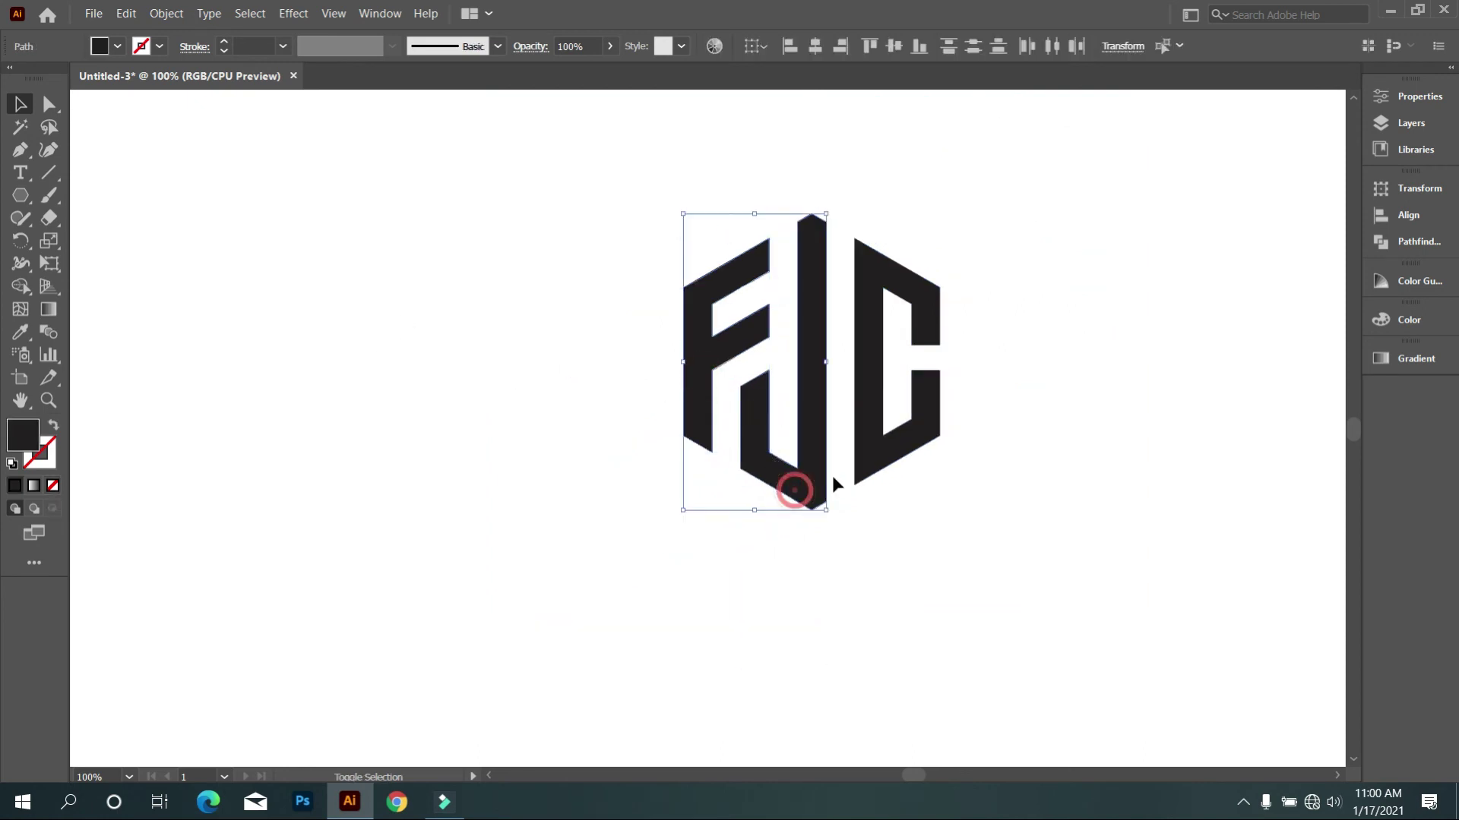
pyautogui.keyDown('shift'); pyautogui.click(874, 432); pyautogui.keyUp('shift')
pyautogui.moveTo(878, 445); pyautogui.dragTo(350, 440)
pyautogui.moveTo(522, 169); pyautogui.dragTo(1155, 653)
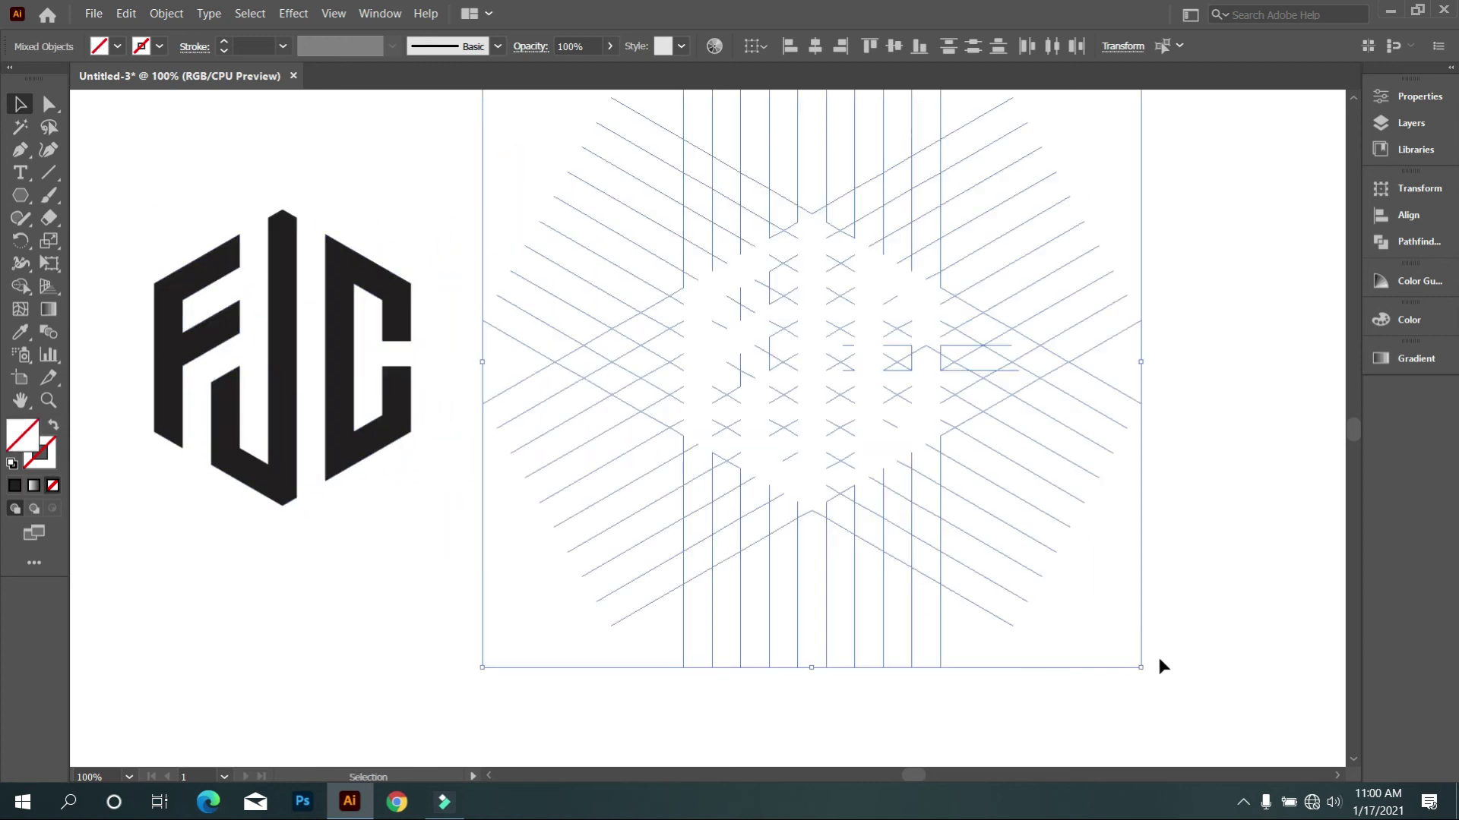
pyautogui.press('Delete')
pyautogui.moveTo(152, 165); pyautogui.dragTo(488, 440)
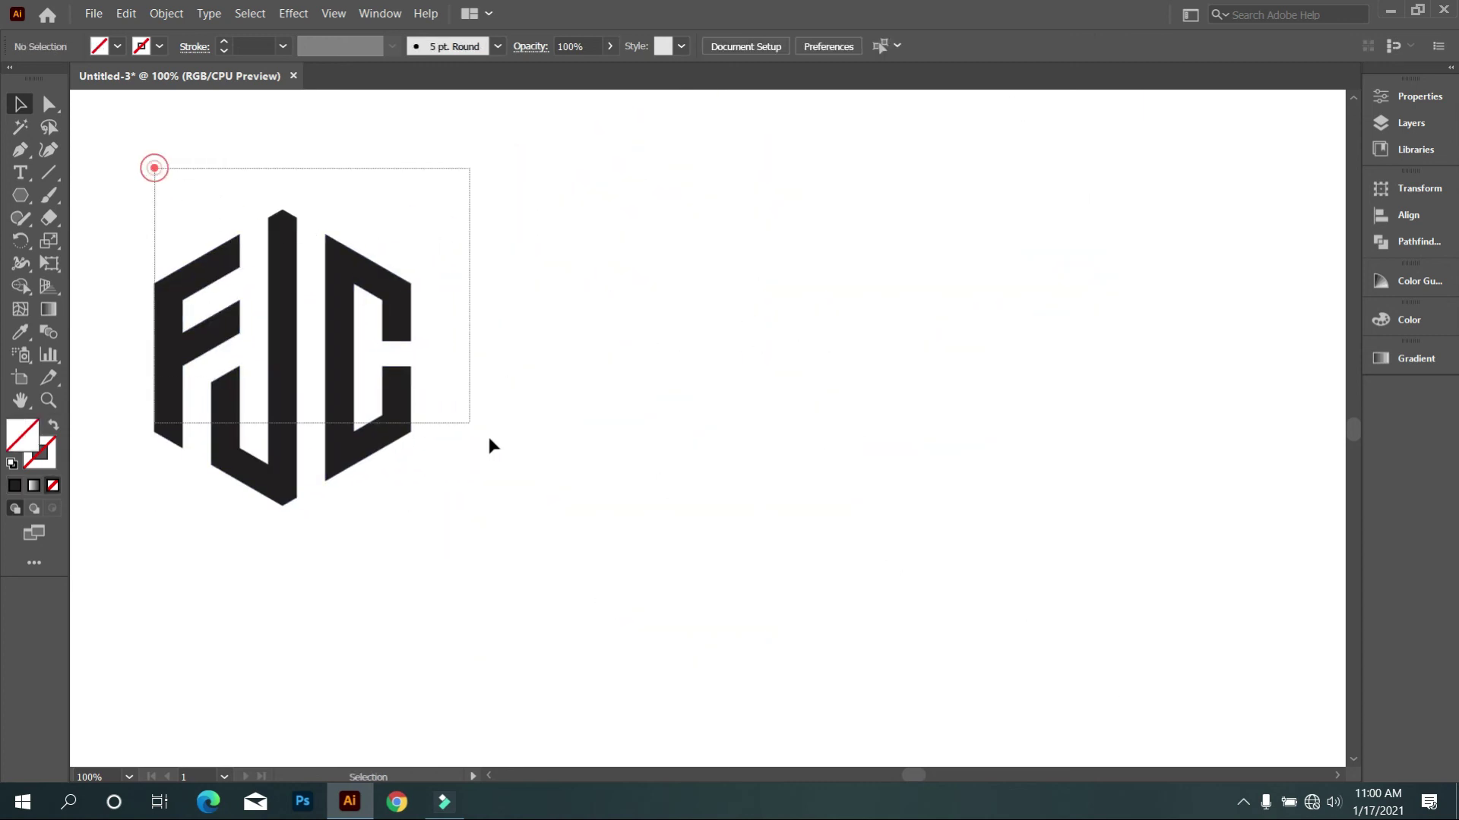
pyautogui.moveTo(346, 337)
pyautogui.mouseDown()
pyautogui.moveTo(798, 398)
pyautogui.moveTo(786, 385)
pyautogui.mouseUp()
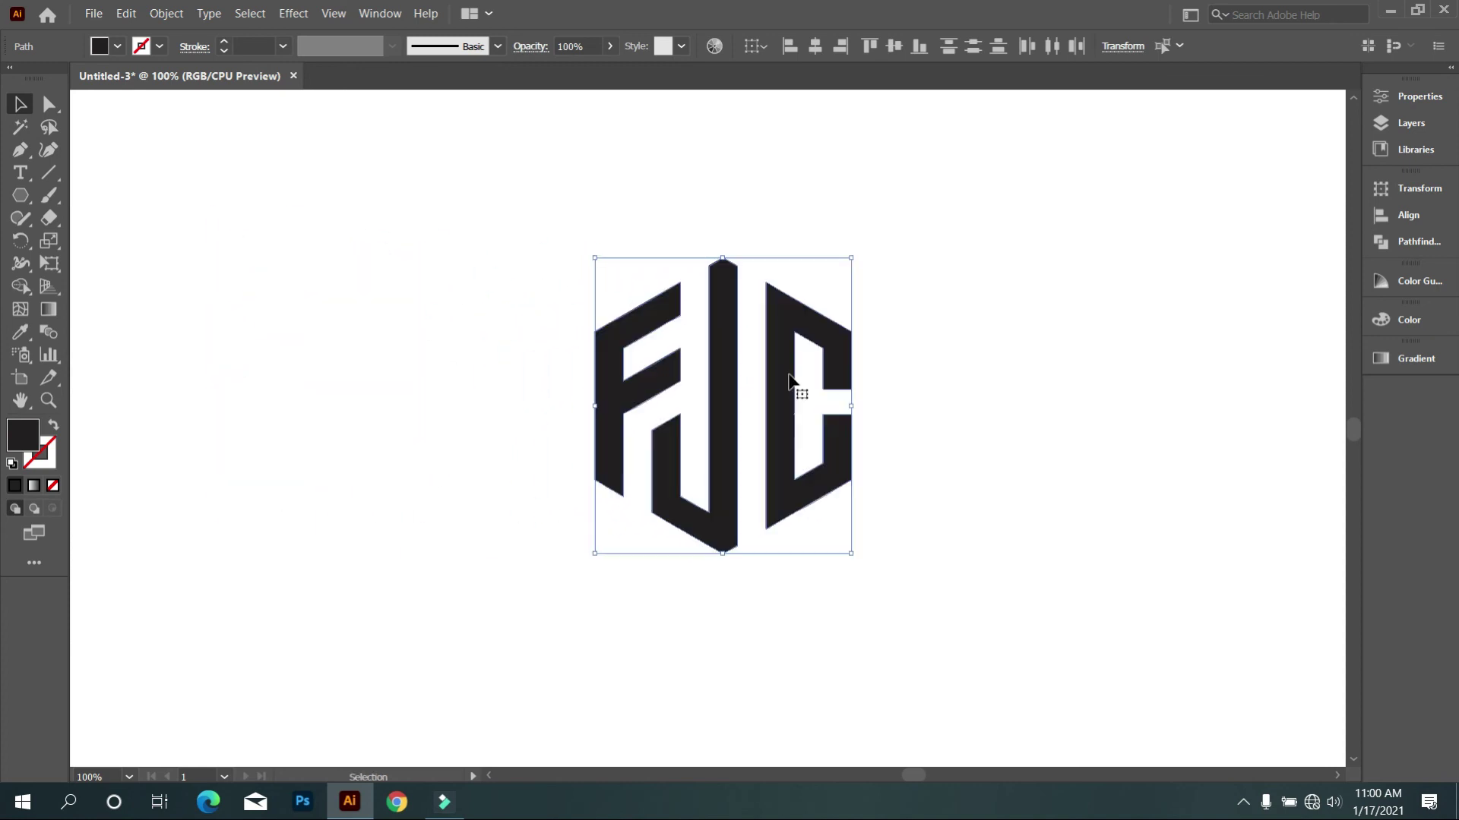
# Give the selected FJC letters a black stroke, settling its weight at 8 pt
pyautogui.click(253, 45)
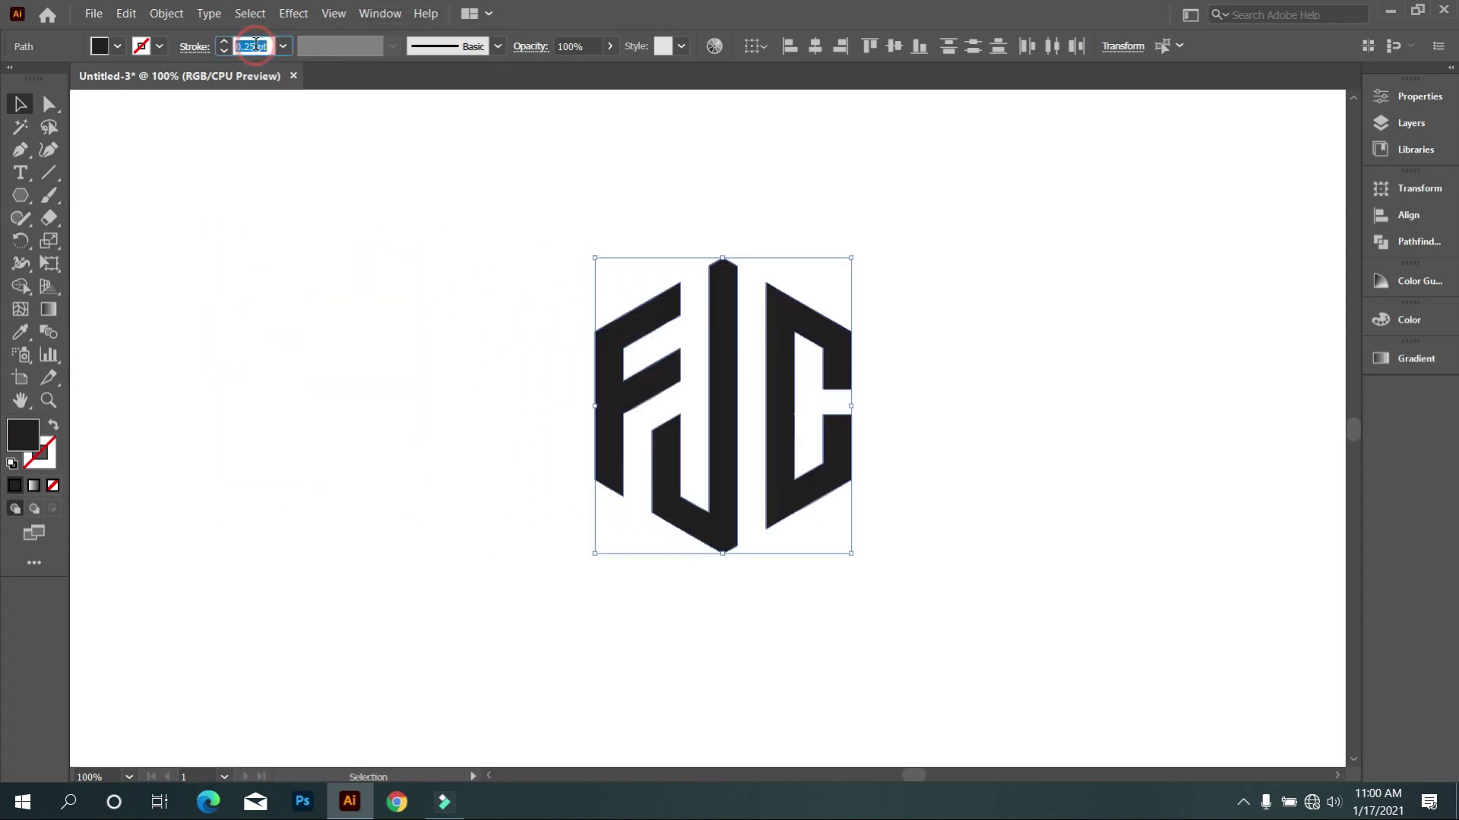
pyautogui.press('Up')
pyautogui.press('Up')
pyautogui.press('Up')
pyautogui.press('Up')
pyautogui.press('Up')
pyautogui.press('Up')
pyautogui.press('Up')
pyautogui.press('Up')
pyautogui.press('Up')
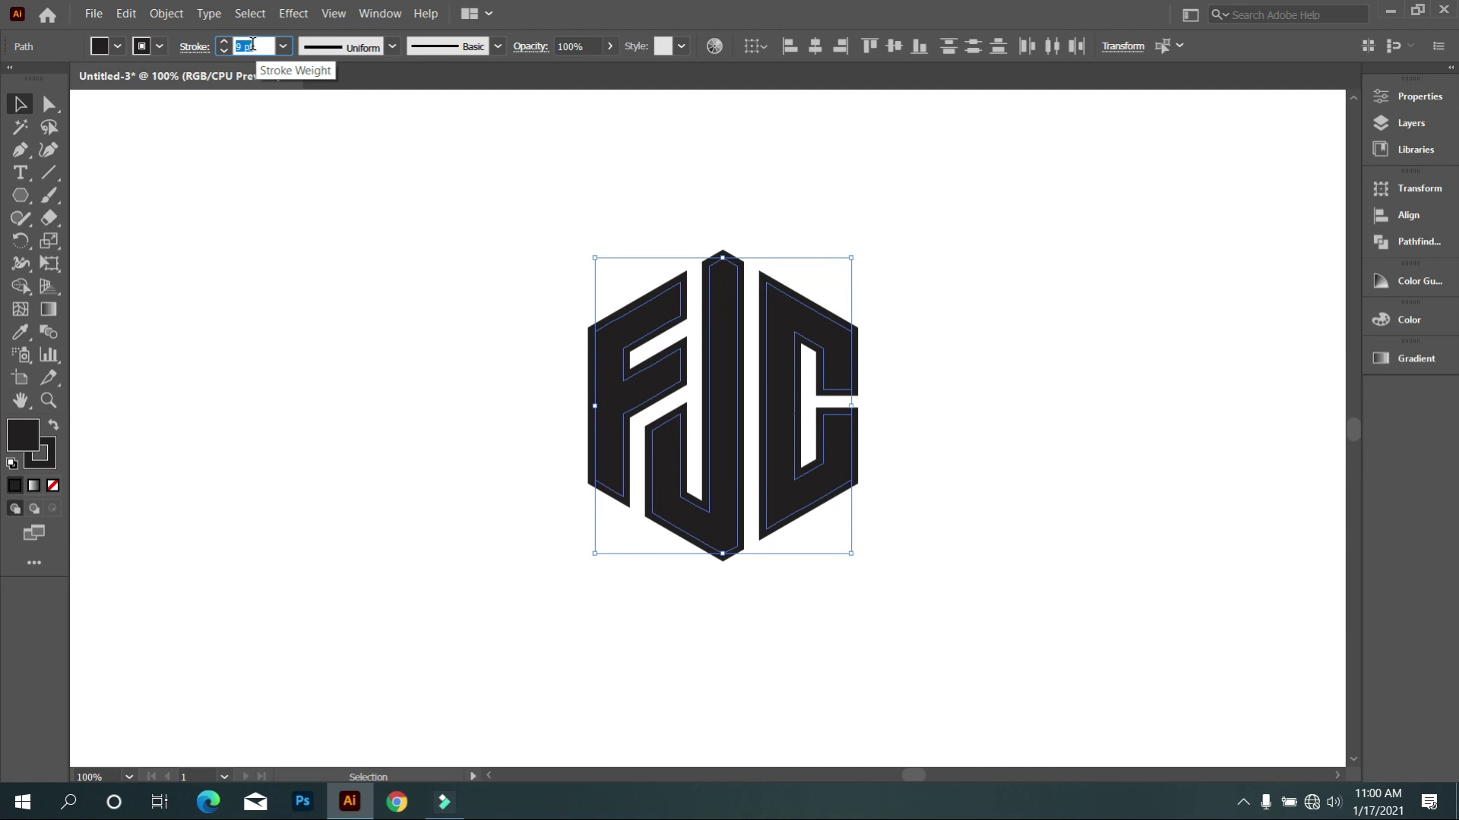
pyautogui.click(348, 287)
pyautogui.moveTo(364, 205); pyautogui.dragTo(954, 618)
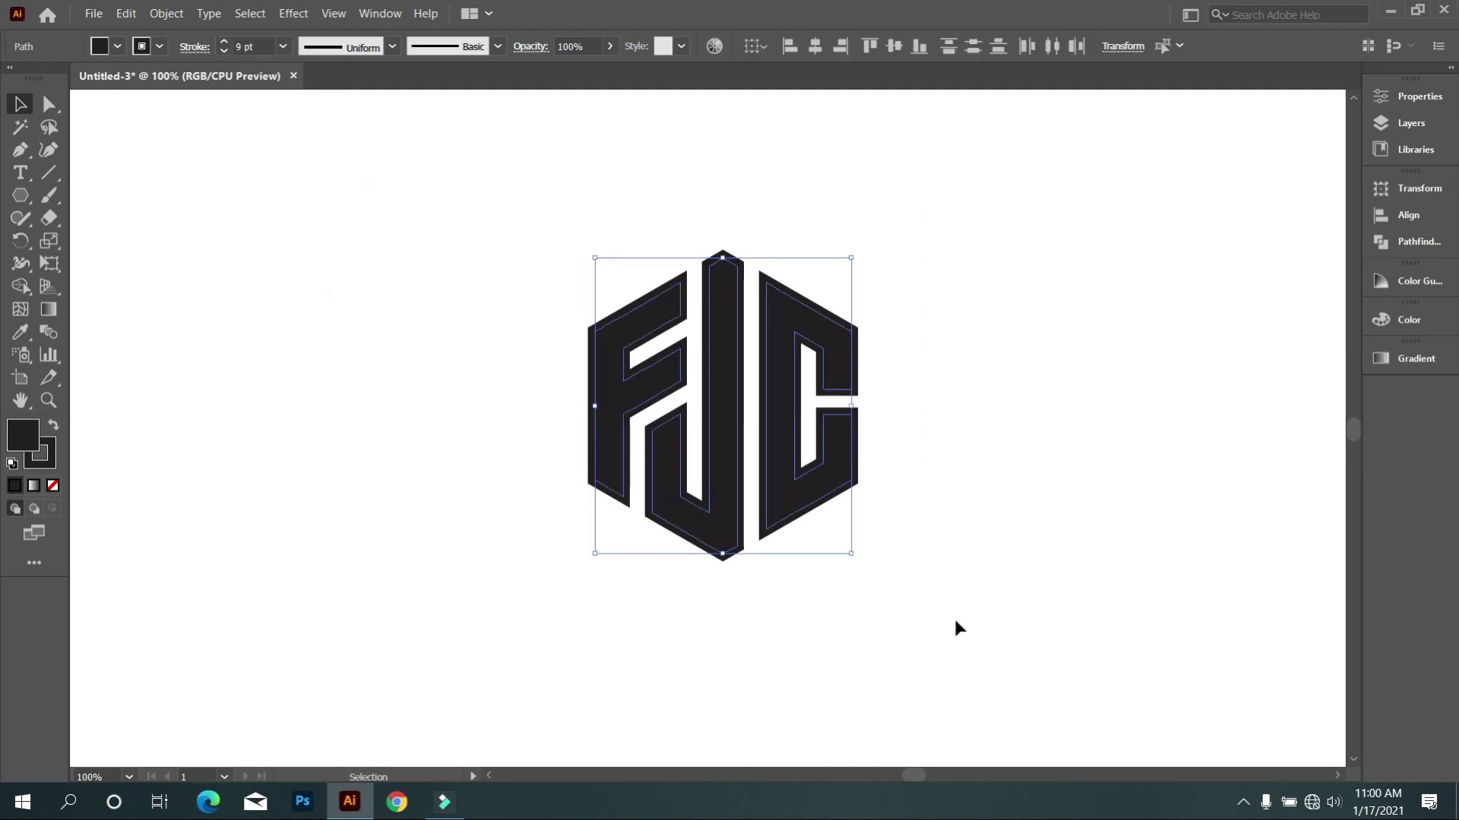
pyautogui.press('Up')
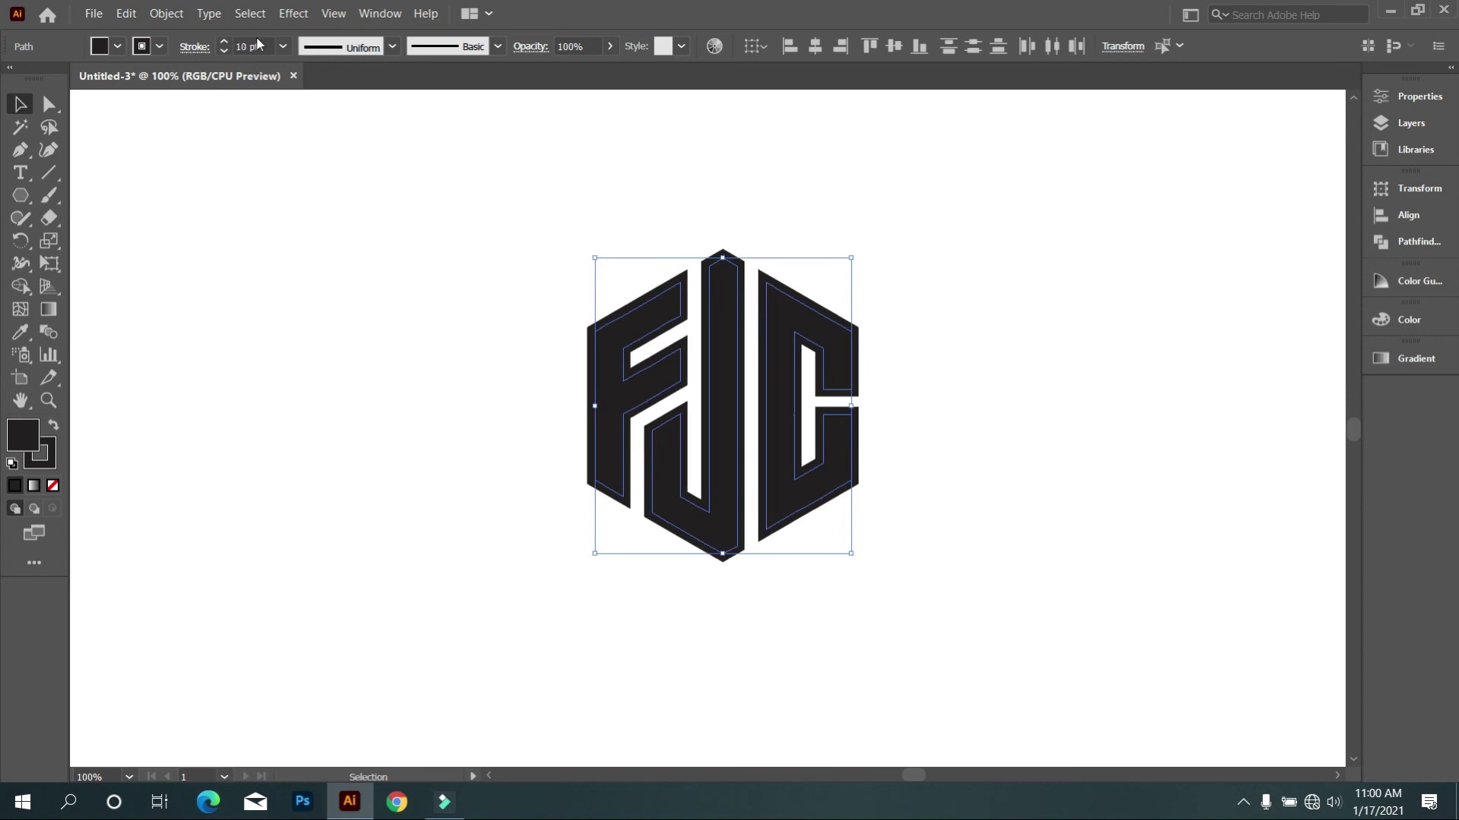
pyautogui.moveTo(323, 181); pyautogui.dragTo(975, 577)
pyautogui.click(259, 46)
pyautogui.press('Down')
pyautogui.press('Down')
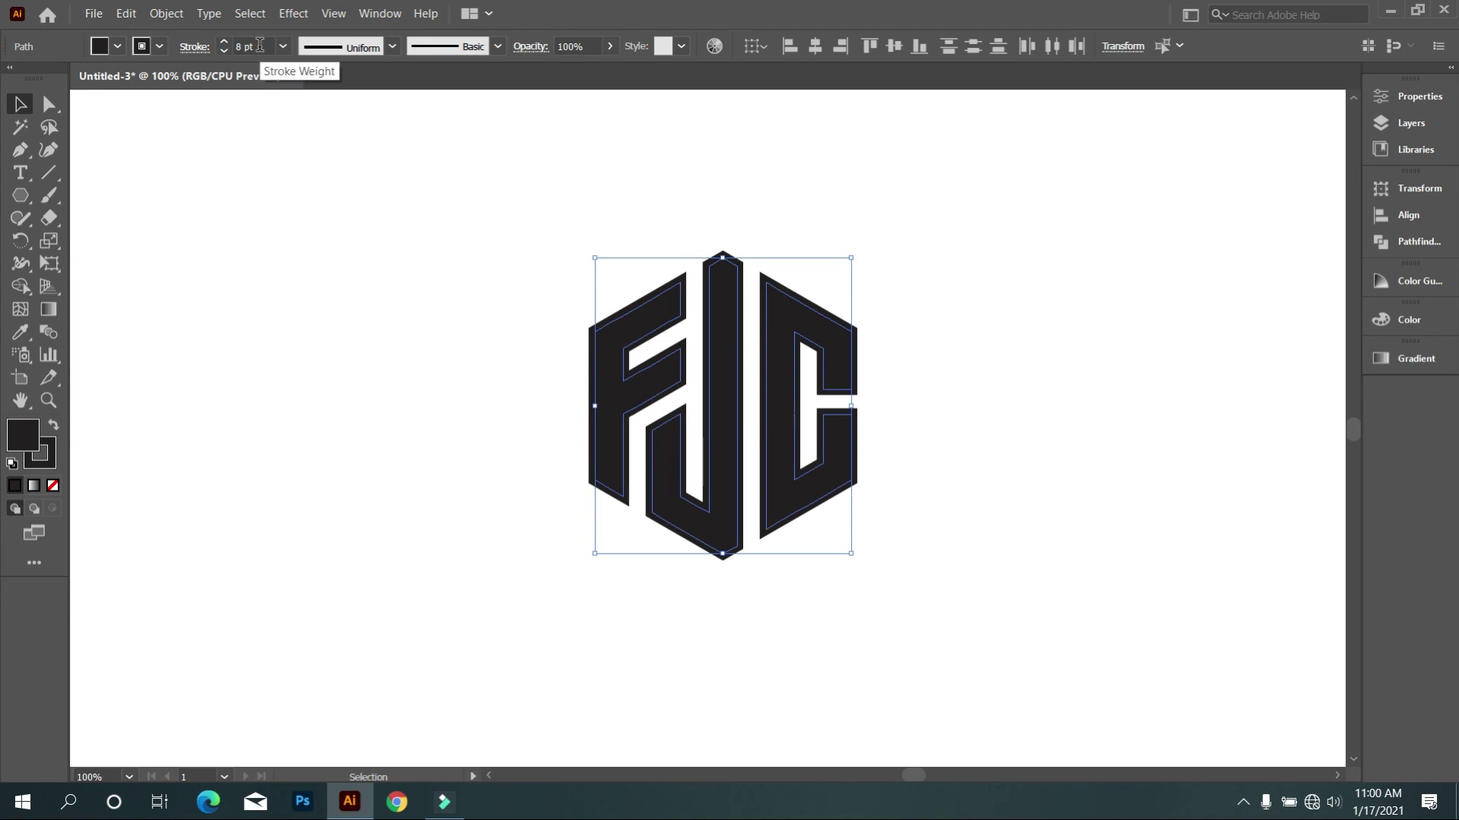
pyautogui.moveTo(339, 192); pyautogui.dragTo(879, 575)
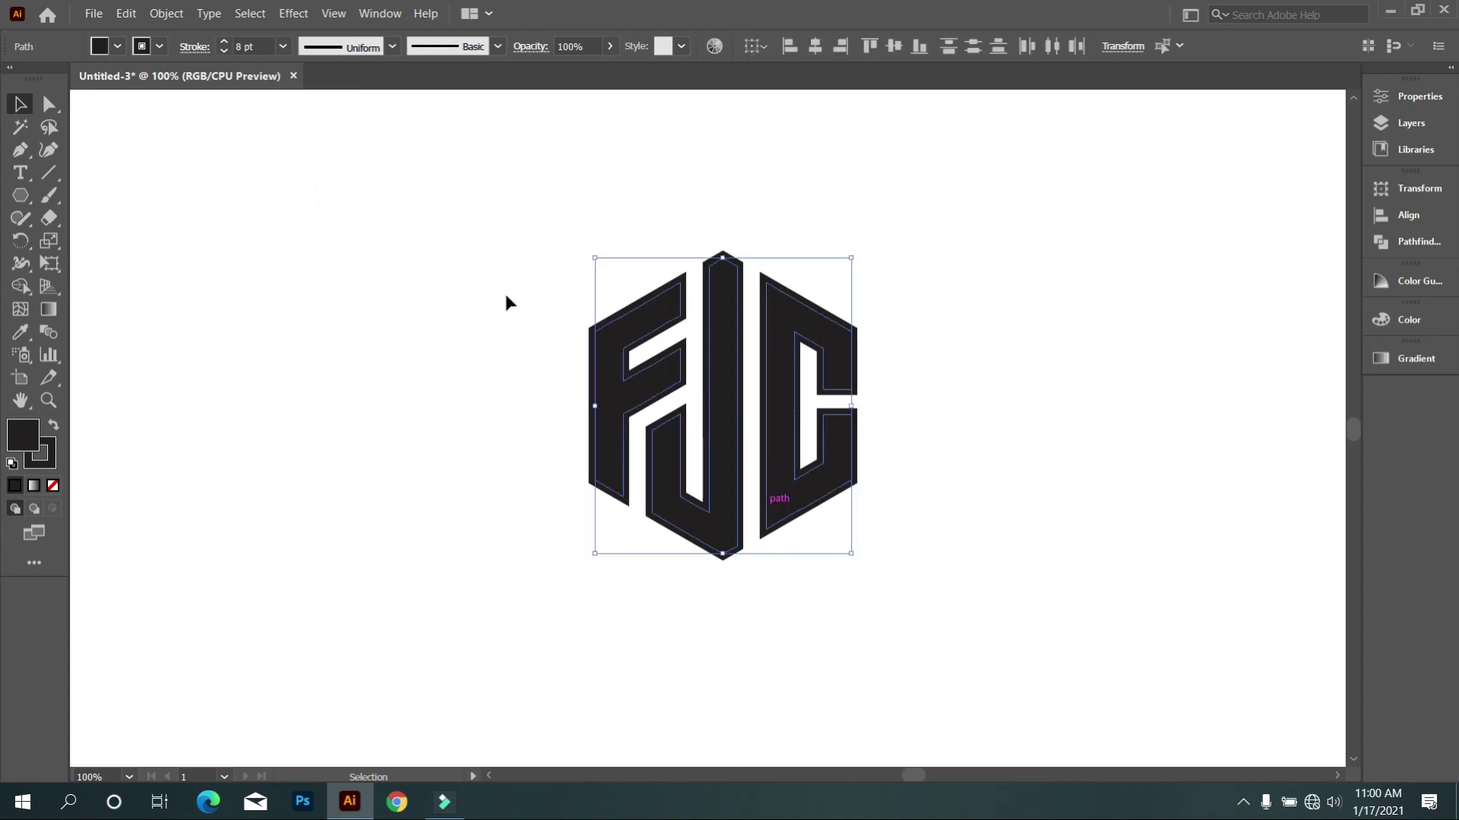
pyautogui.click(166, 13)
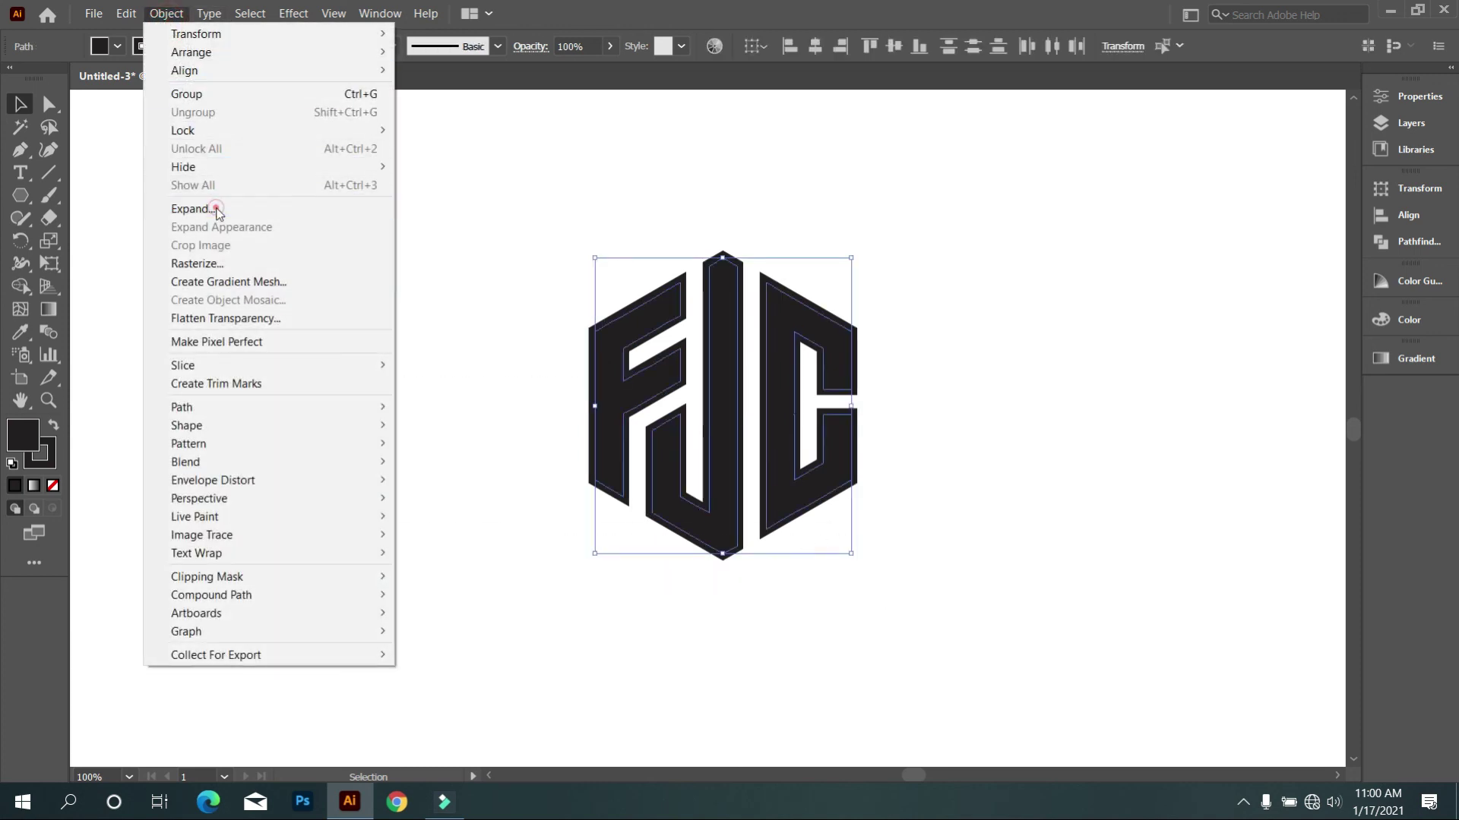
# Expand the 8 pt FJC letter strokes into fills and unite them with Pathfinder into one shape
pyautogui.click(193, 208)
pyautogui.click(710, 514)
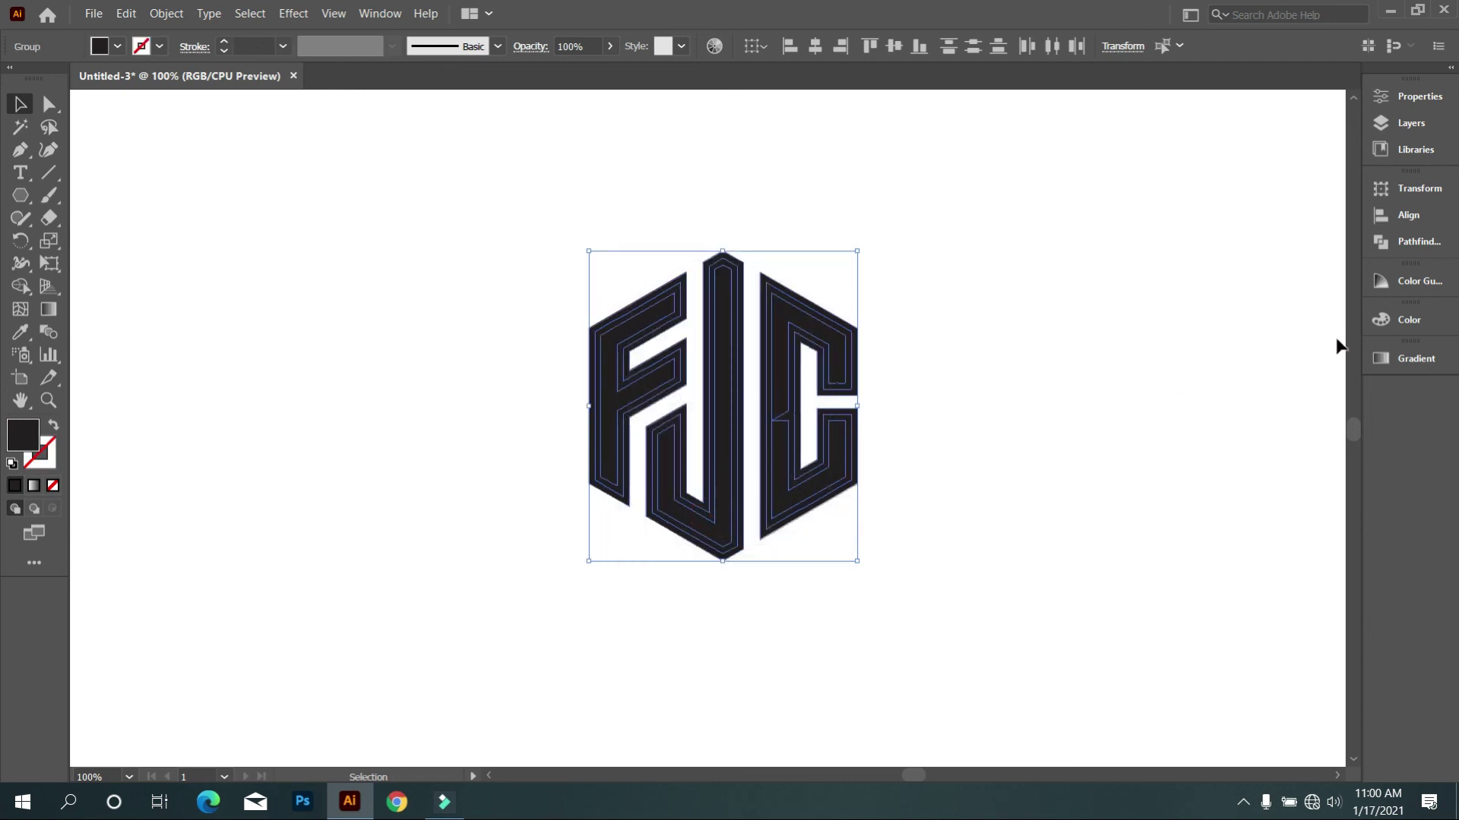
pyautogui.click(1388, 243)
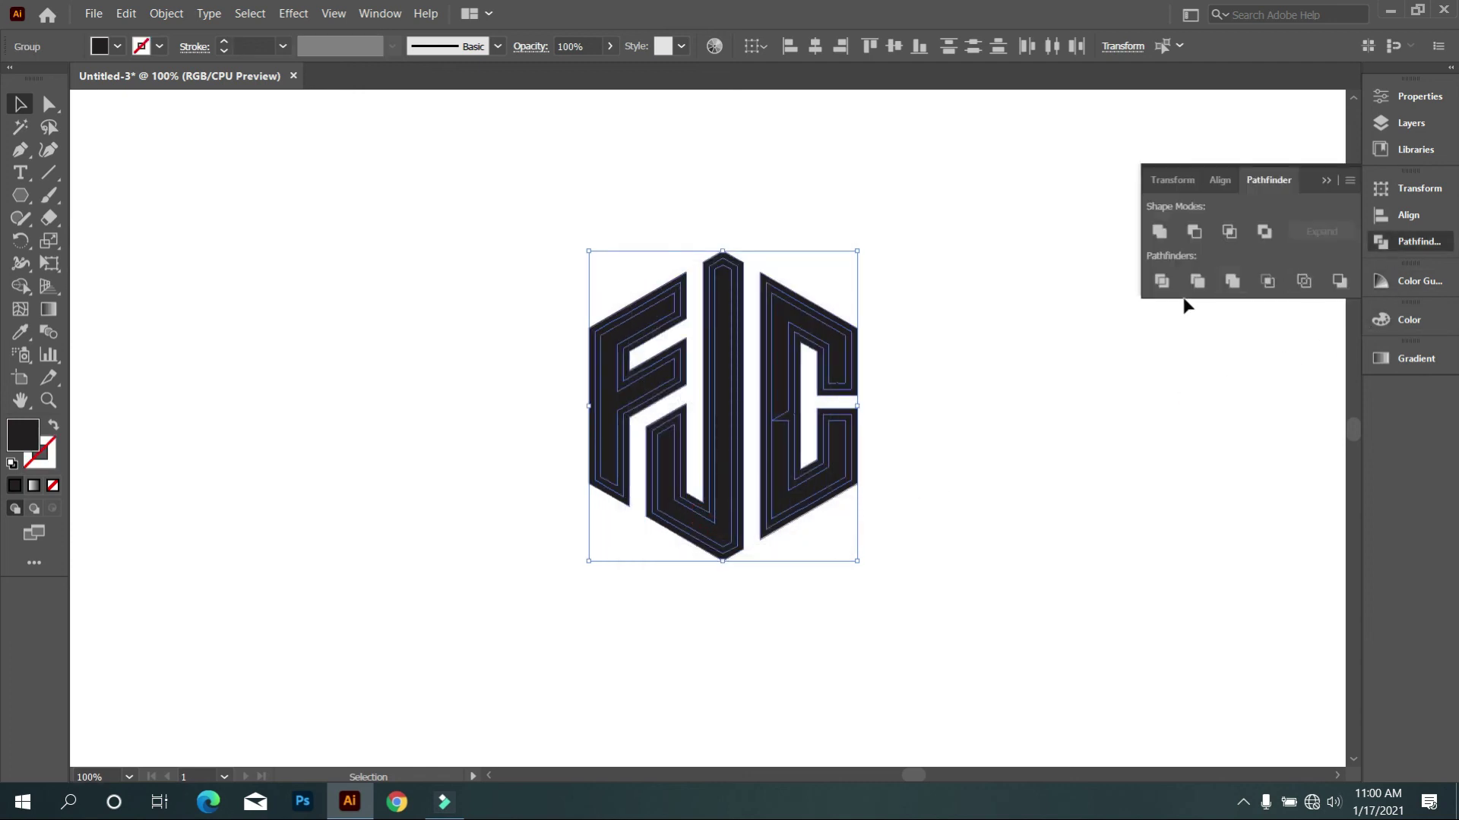
pyautogui.click(1159, 231)
pyautogui.click(1068, 502)
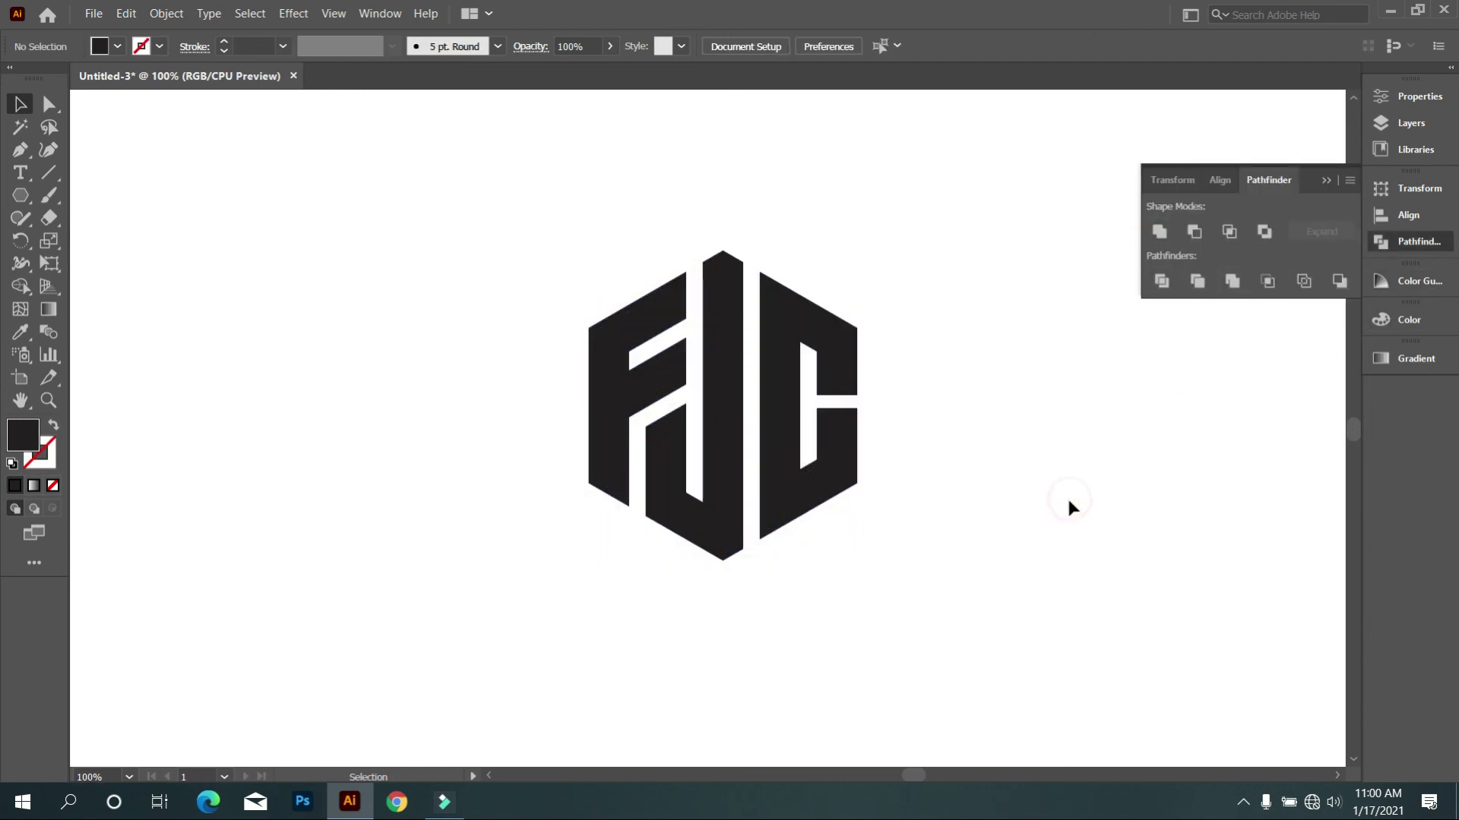
pyautogui.click(1335, 183)
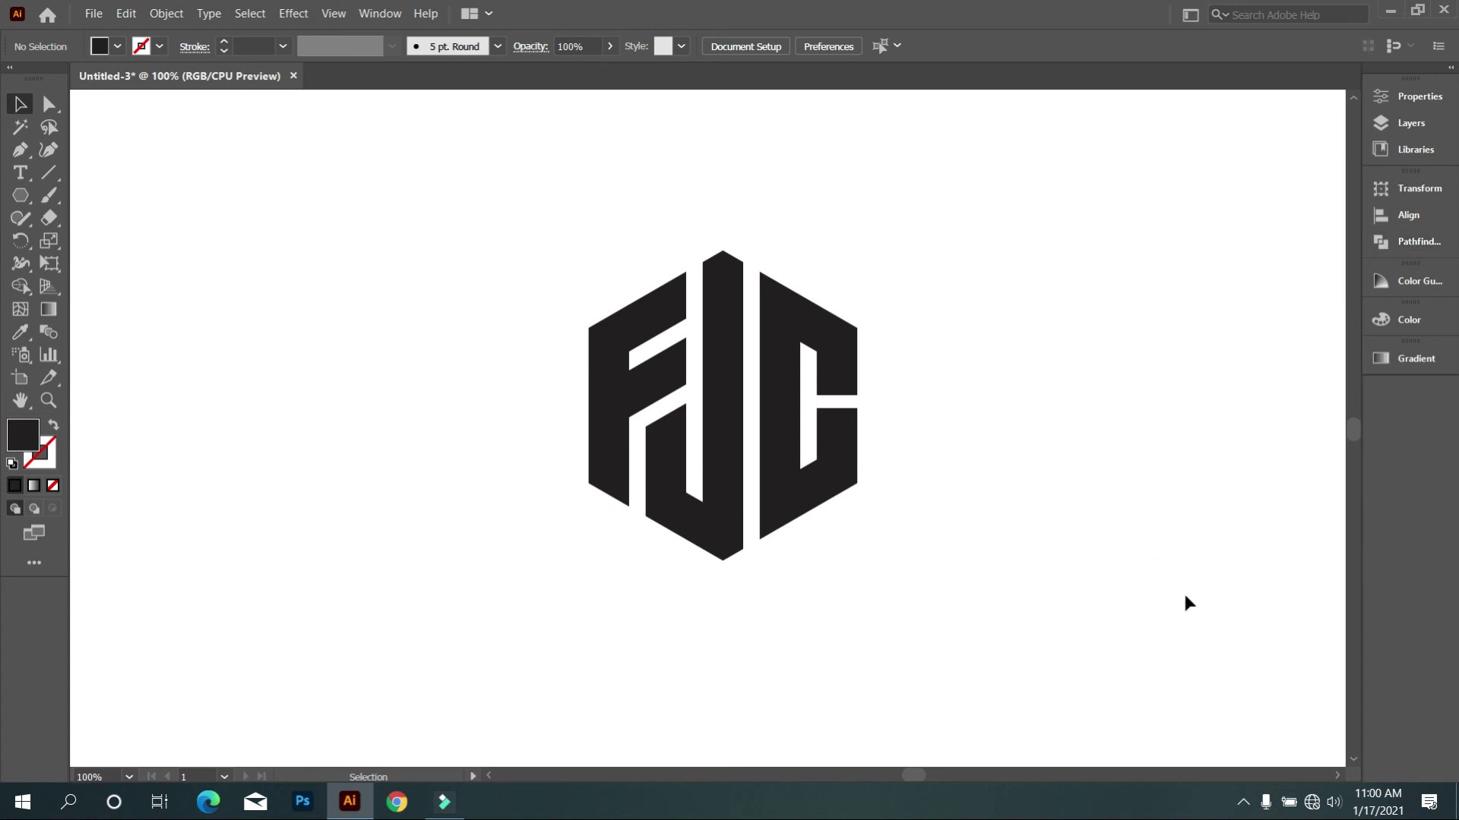